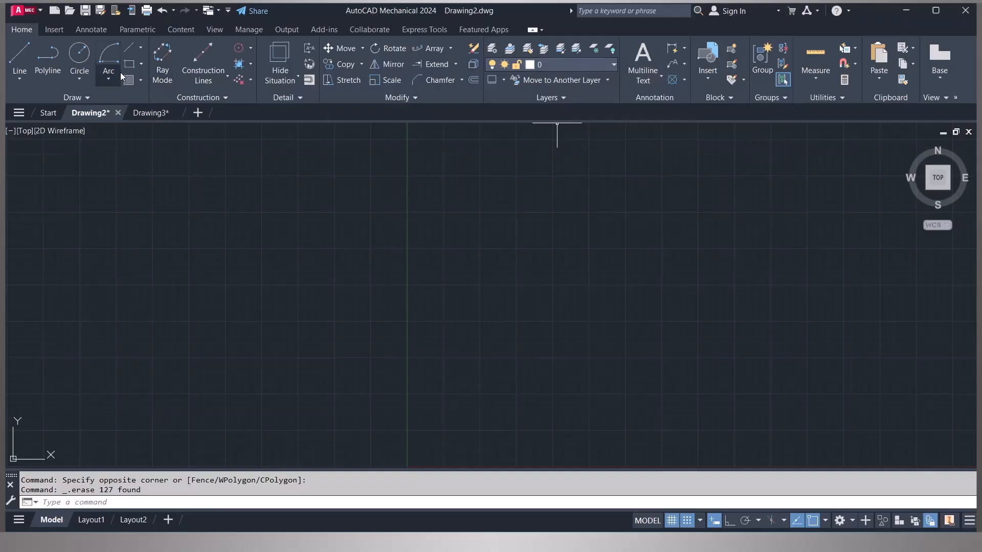
Step: Draw a horizontal line about 350 units long from about (130, 270) to (480, 270) with Ortho mode on
{"action": "left_click", "coordinate": [19, 56]}
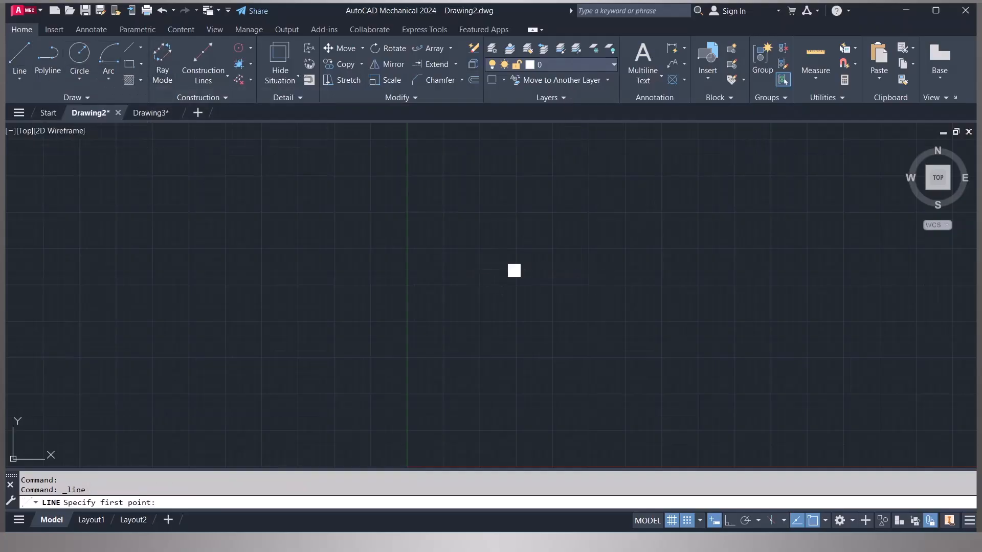
{"action": "left_click", "coordinate": [503, 270]}
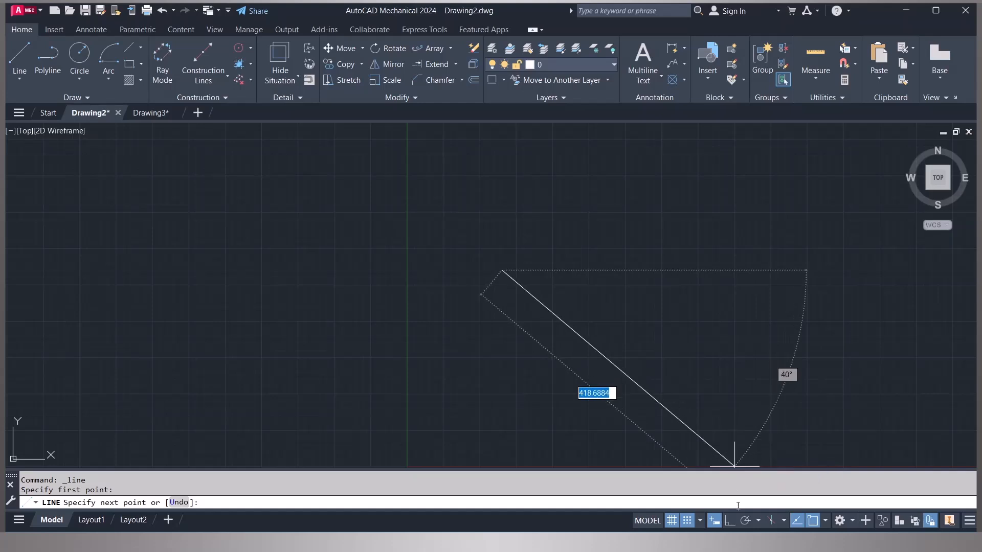
{"action": "left_click", "coordinate": [730, 520]}
{"action": "left_click", "coordinate": [757, 270]}
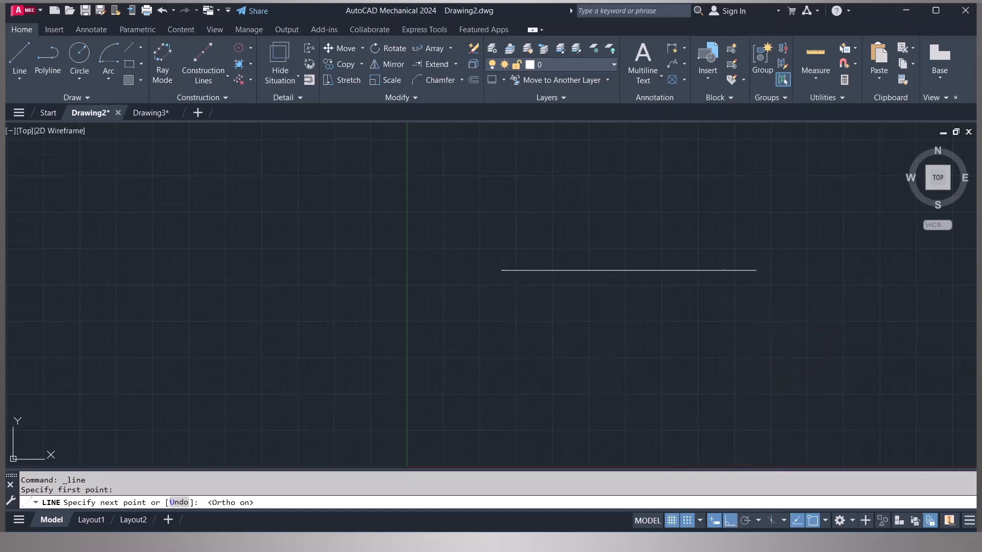
{"action": "key", "text": "Escape"}
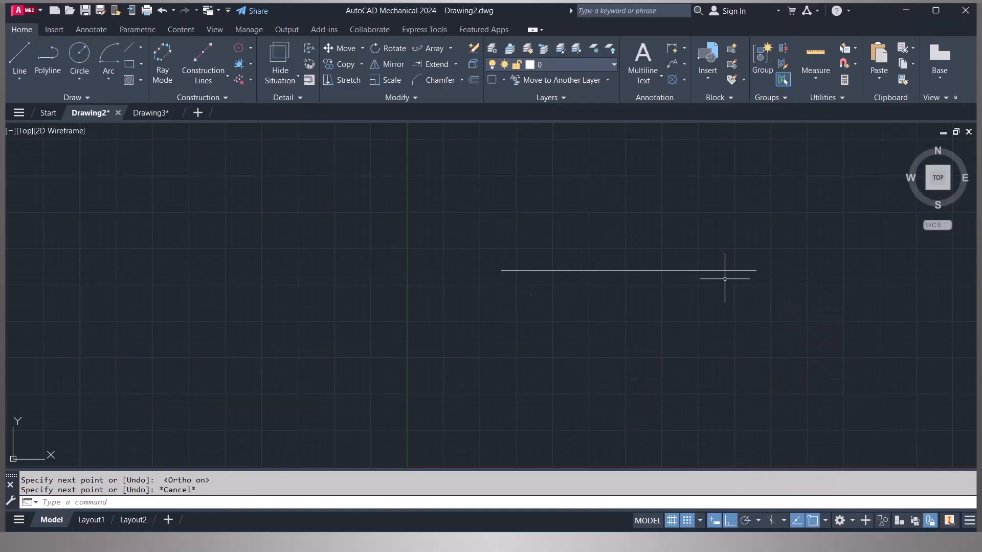
Step: Check the horizontal line's layer assignment in its properties
{"action": "left_click", "coordinate": [711, 271]}
{"action": "right_click", "coordinate": [711, 271]}
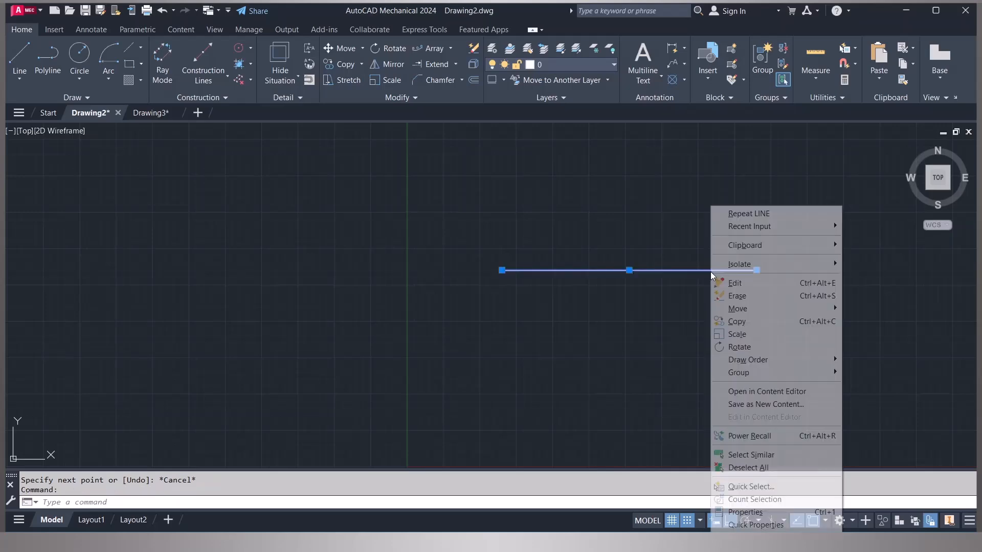
{"action": "left_click", "coordinate": [778, 513]}
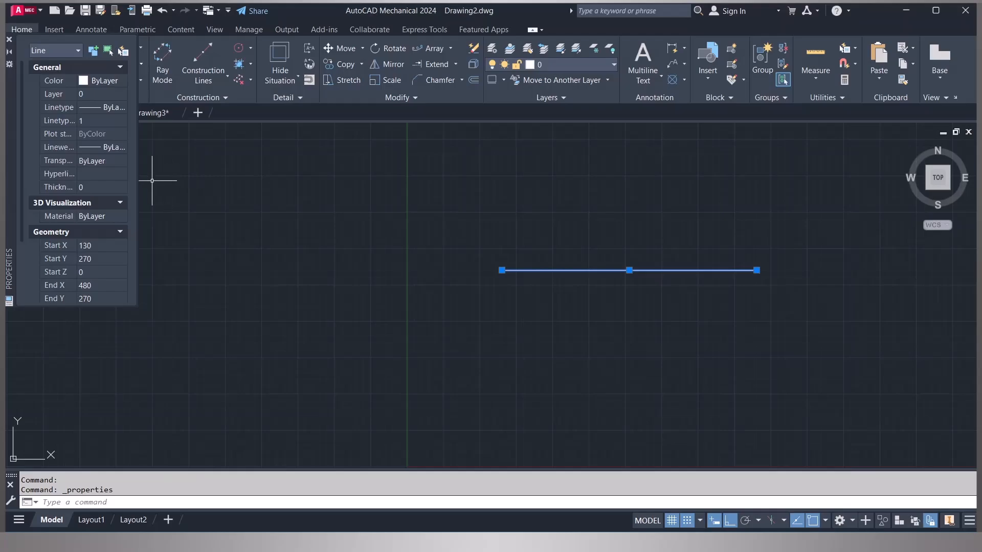
{"action": "left_click", "coordinate": [99, 96]}
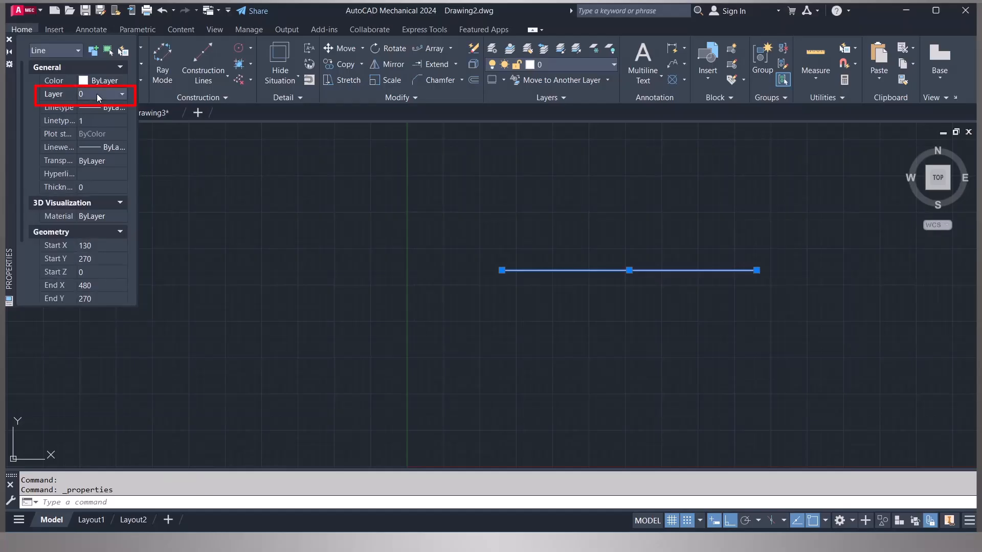
{"action": "left_click", "coordinate": [9, 40]}
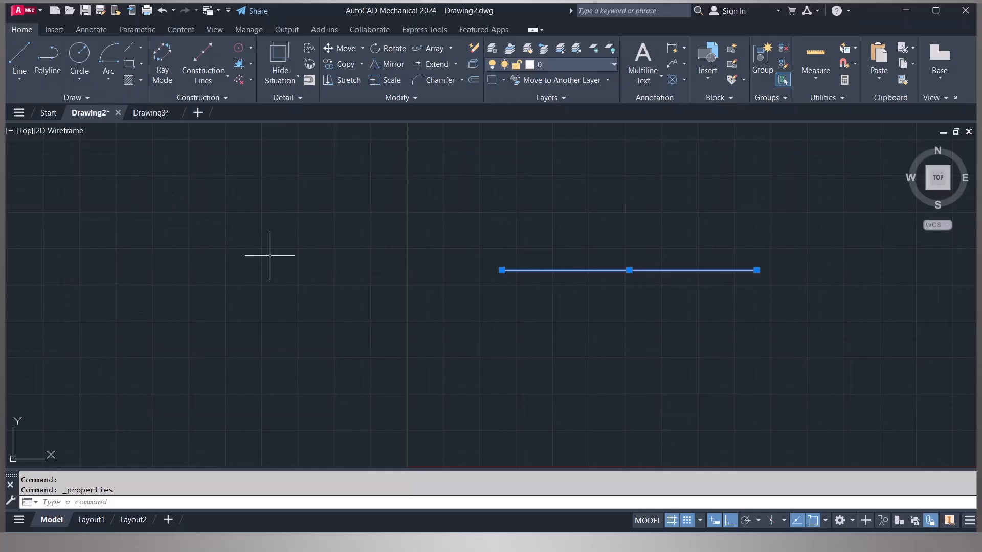
{"action": "key", "text": "Escape"}
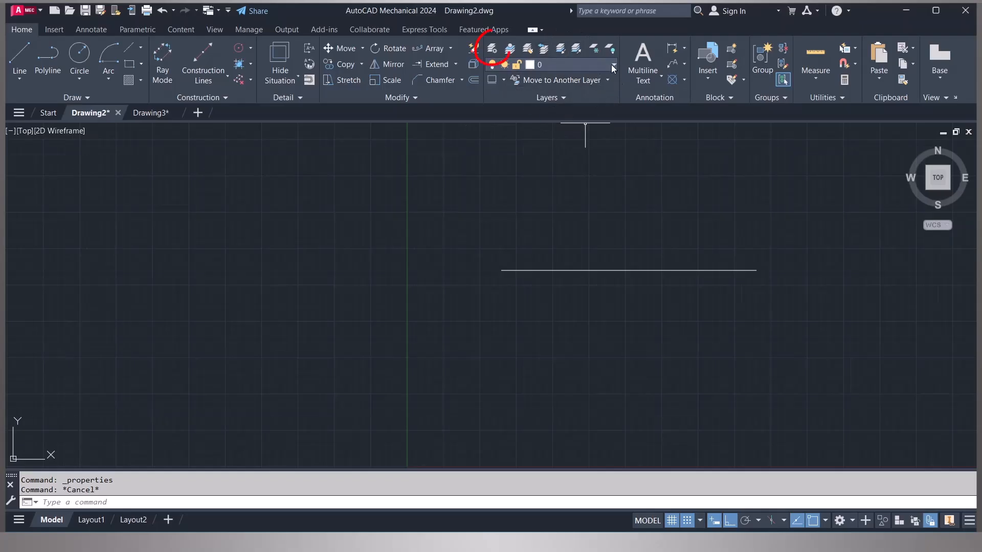
Step: Create a new layer named Construction in the Mechanical Layer Manager
{"action": "left_click", "coordinate": [492, 51]}
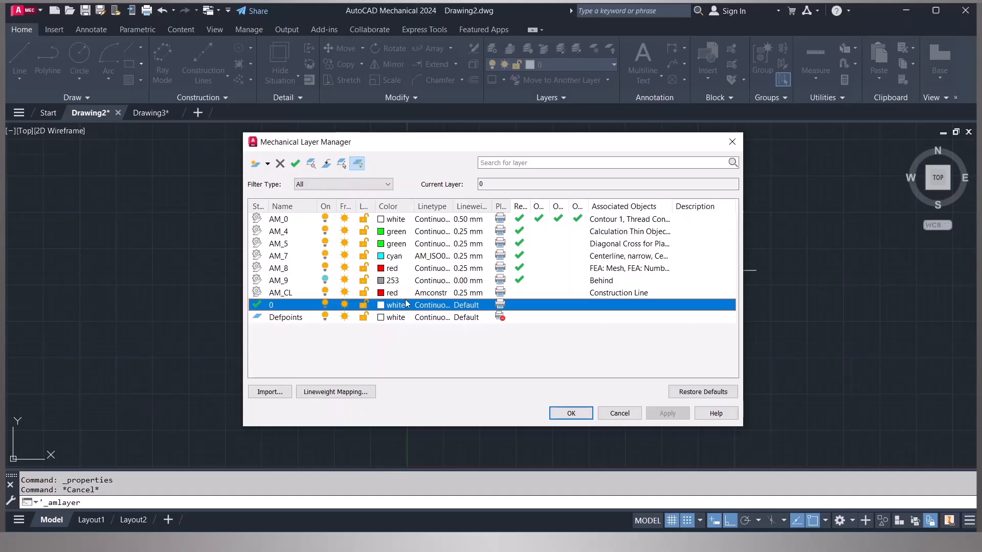
{"action": "left_click", "coordinate": [256, 167]}
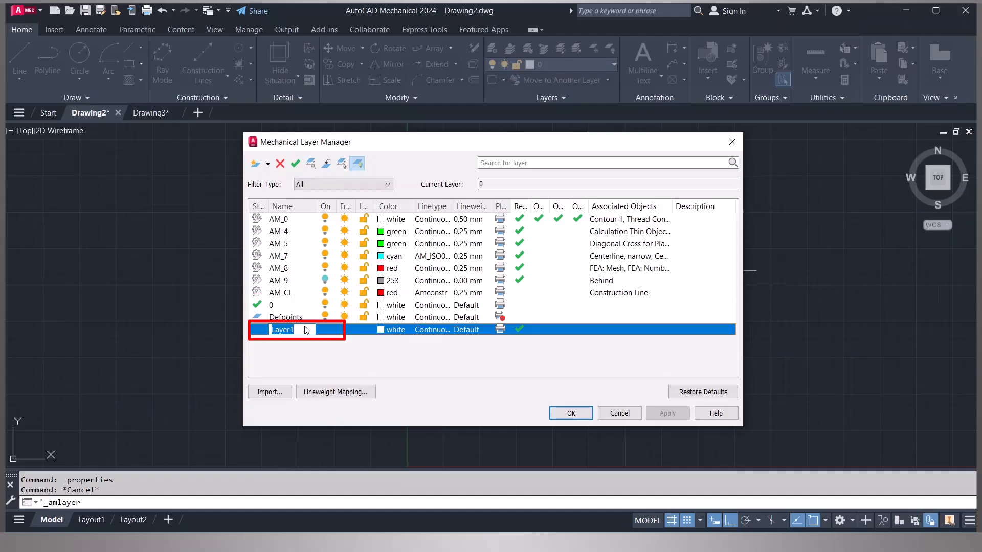
{"action": "type", "text": "Construction"}
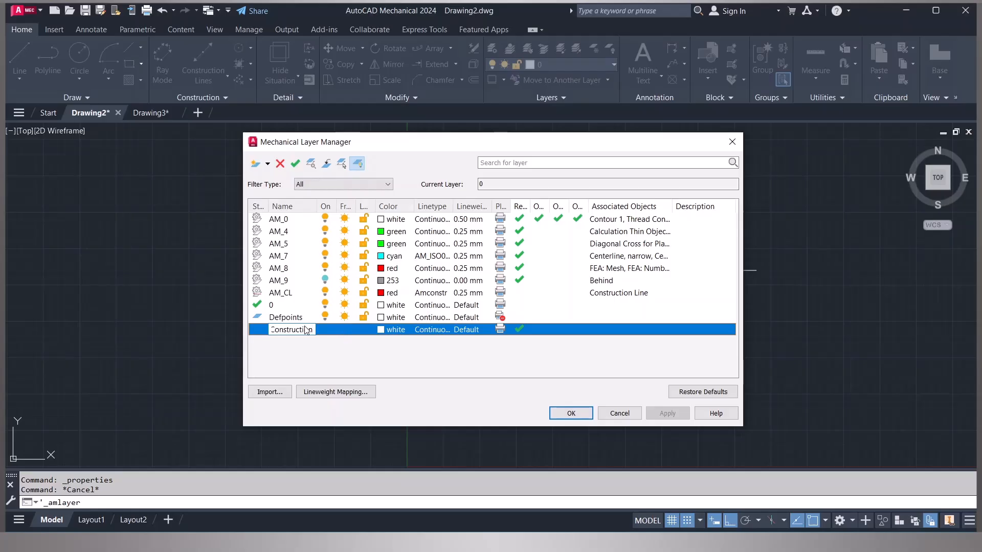
{"action": "key", "text": "Return"}
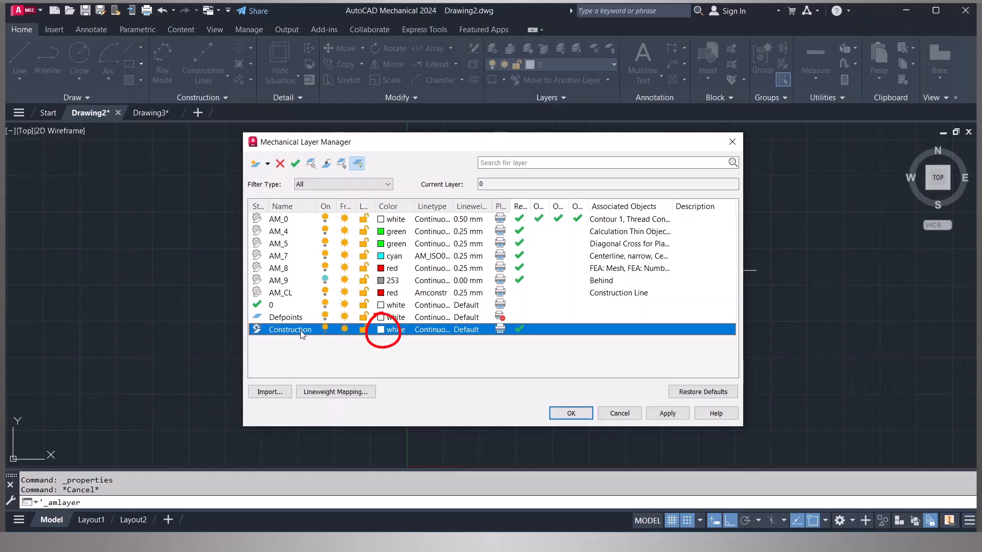
Step: Set the Construction layer's color to yellow
{"action": "left_click", "coordinate": [383, 330]}
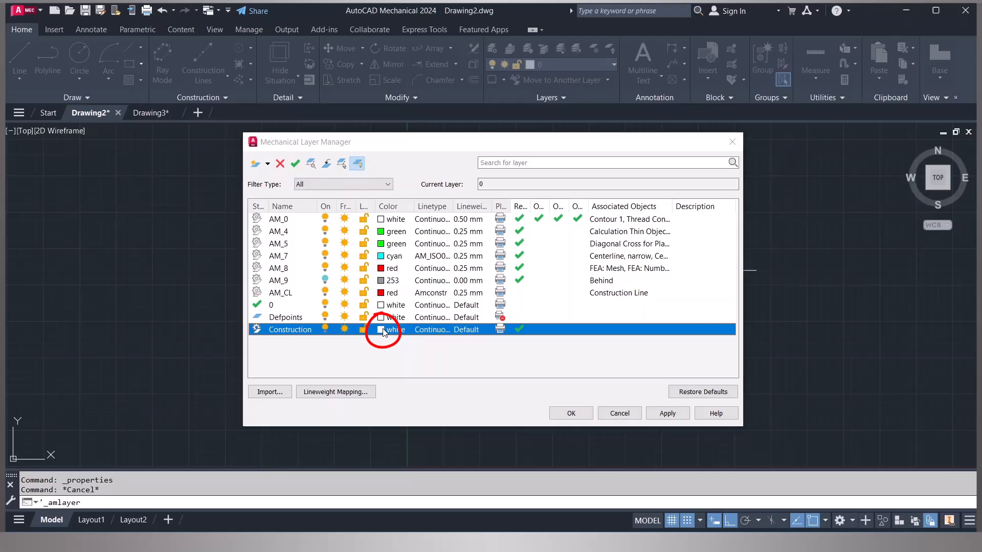
{"action": "left_click", "coordinate": [398, 313]}
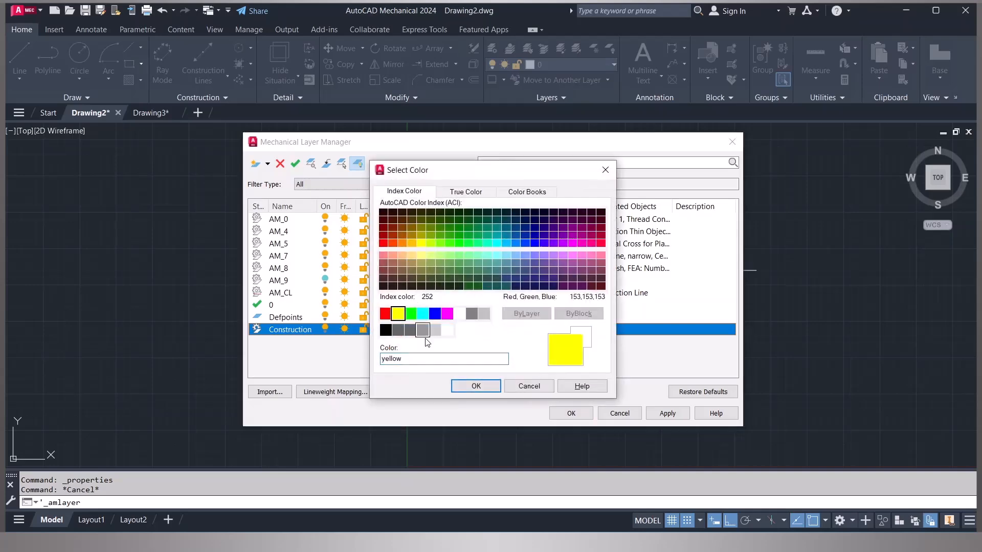
{"action": "left_click", "coordinate": [476, 388]}
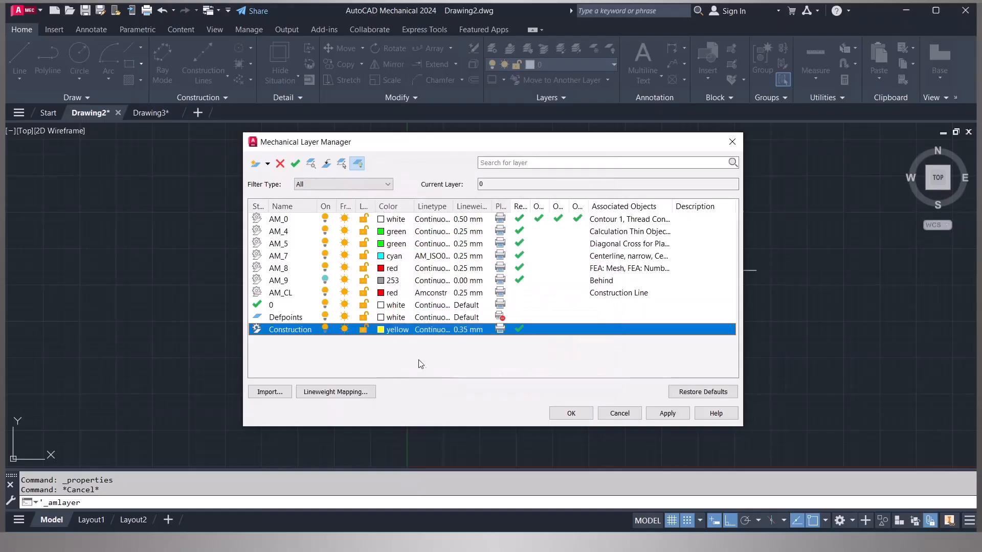
{"action": "left_click", "coordinate": [383, 331]}
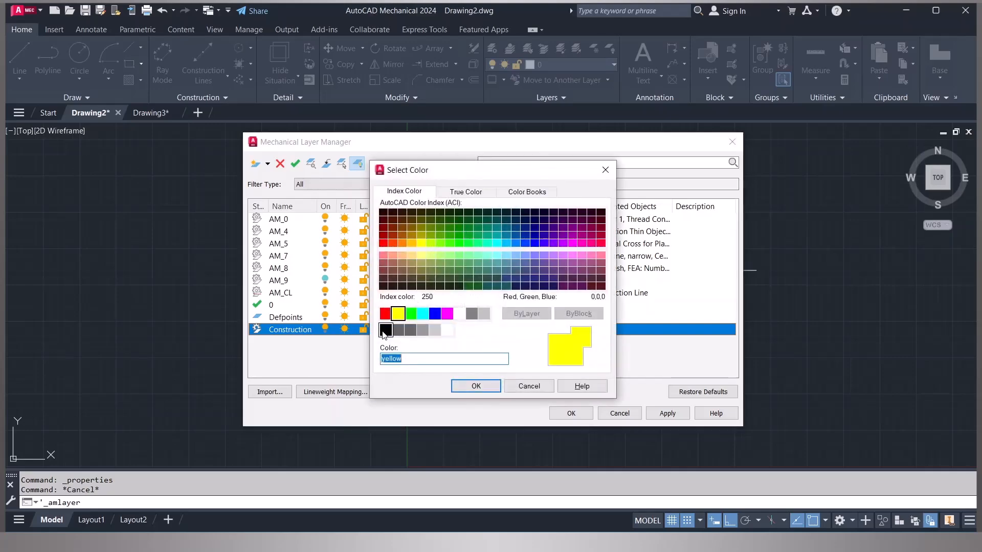
{"action": "left_click", "coordinate": [398, 314]}
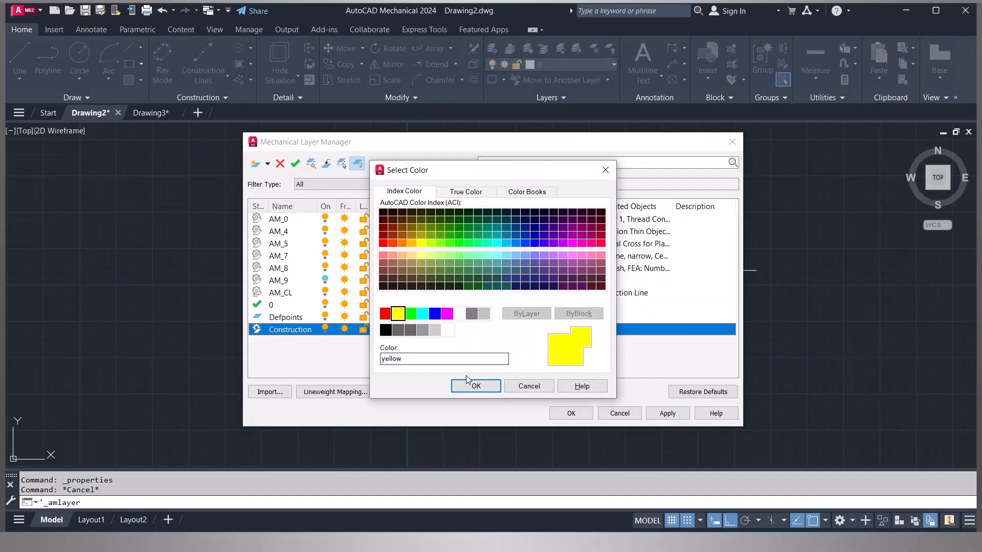
{"action": "left_click", "coordinate": [476, 387]}
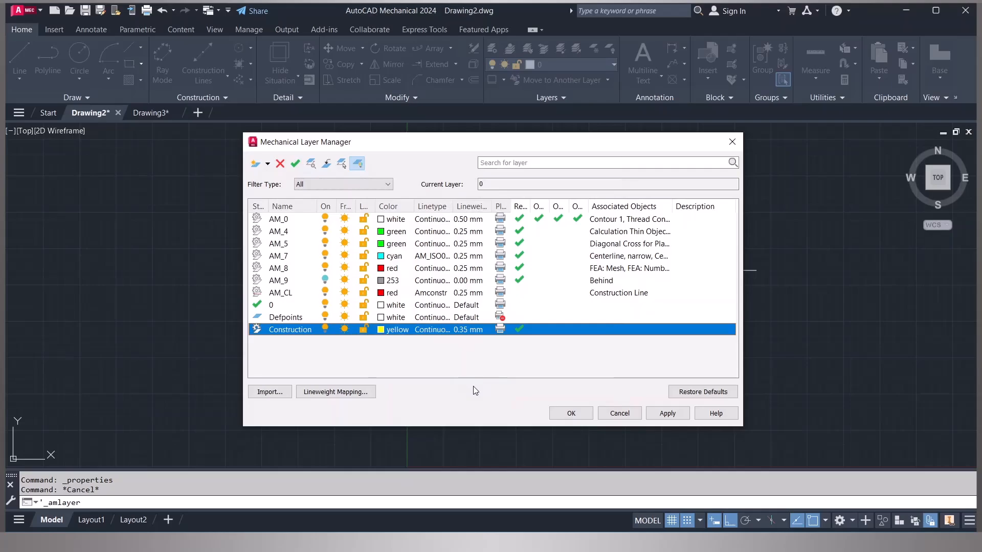
Step: Widen the Linetype column and choose the Continuous linetype for the Construction layer
{"action": "double_click", "coordinate": [451, 205]}
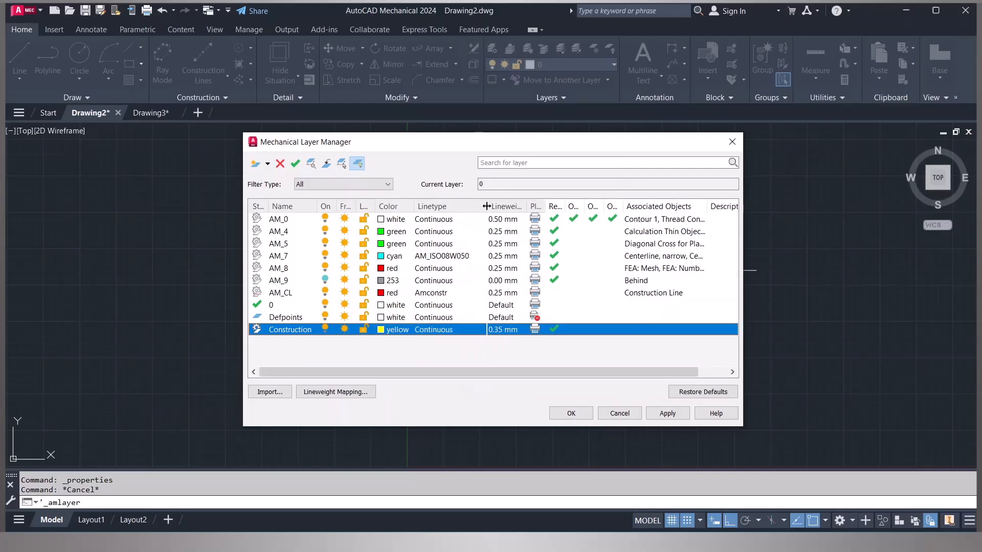
{"action": "left_click", "coordinate": [438, 331]}
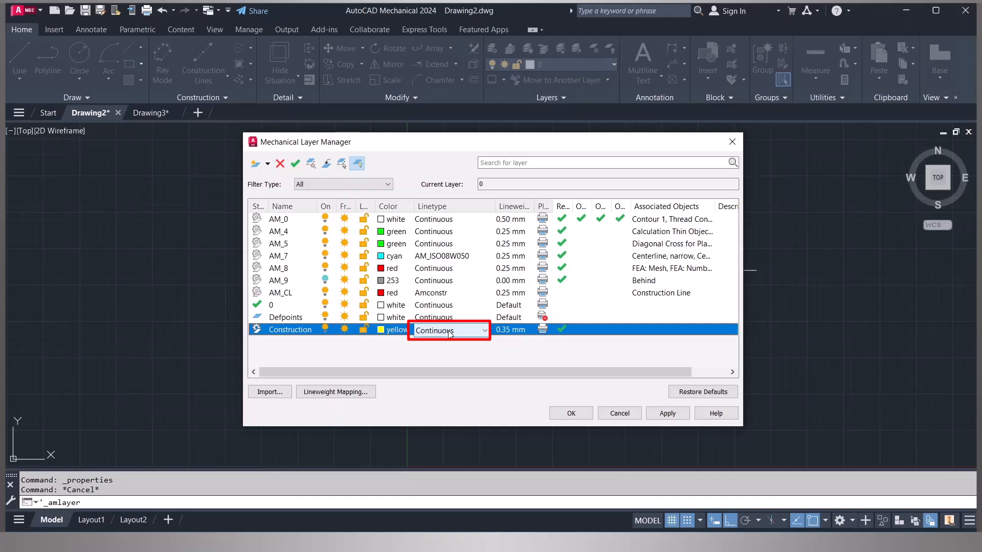
{"action": "left_click", "coordinate": [467, 332]}
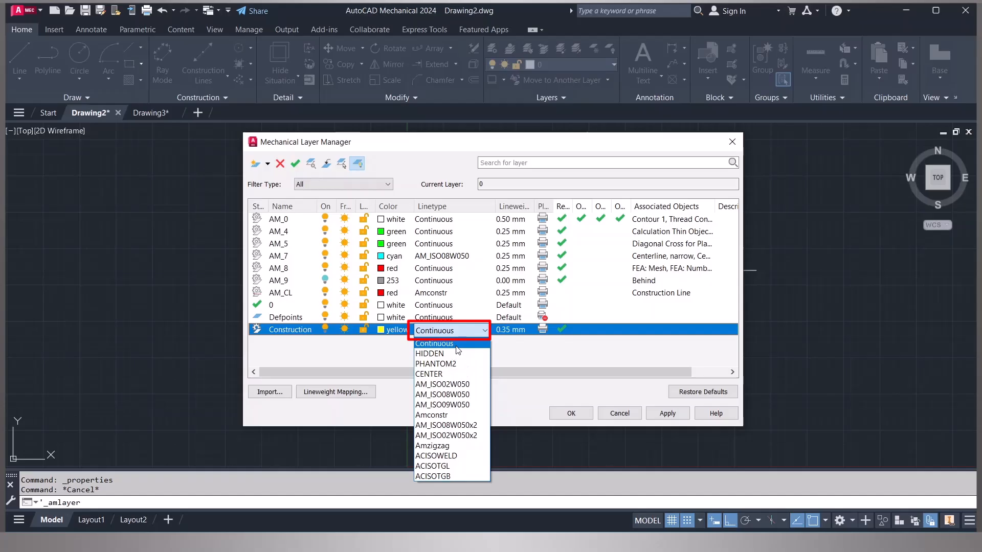
{"action": "left_click", "coordinate": [457, 349]}
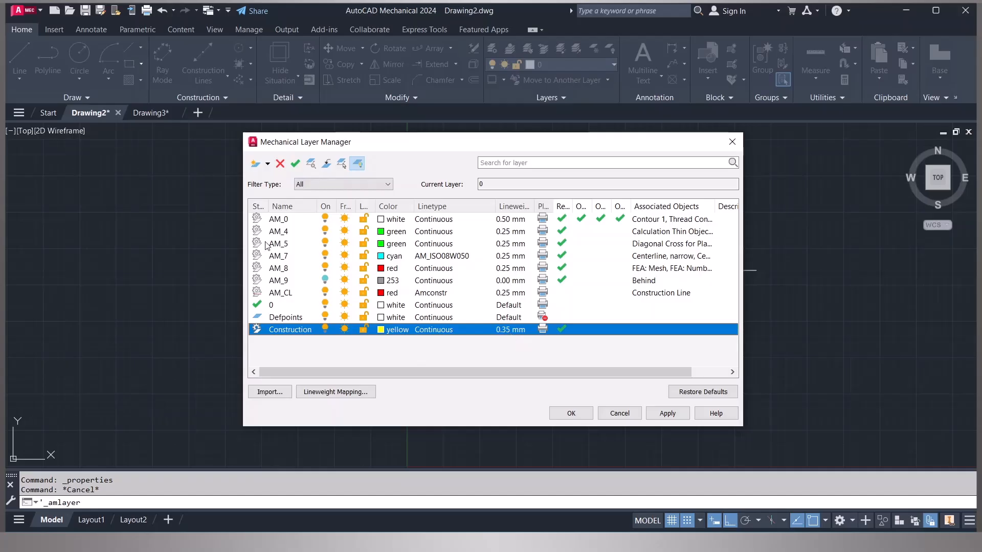
Step: Create a second new layer named visible and set its lineweight to 0.35 mm
{"action": "left_click", "coordinate": [254, 163]}
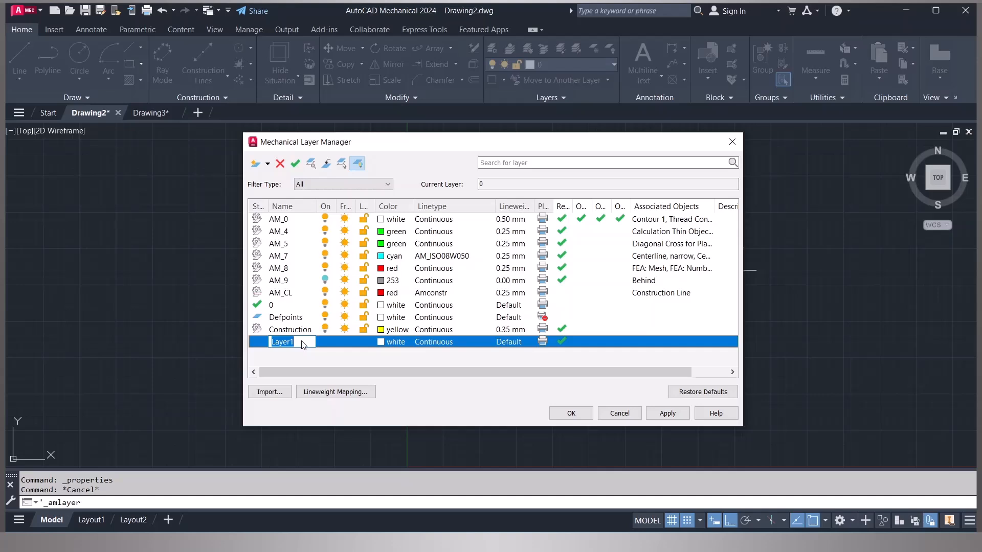
{"action": "type", "text": "visible"}
{"action": "left_click", "coordinate": [508, 343]}
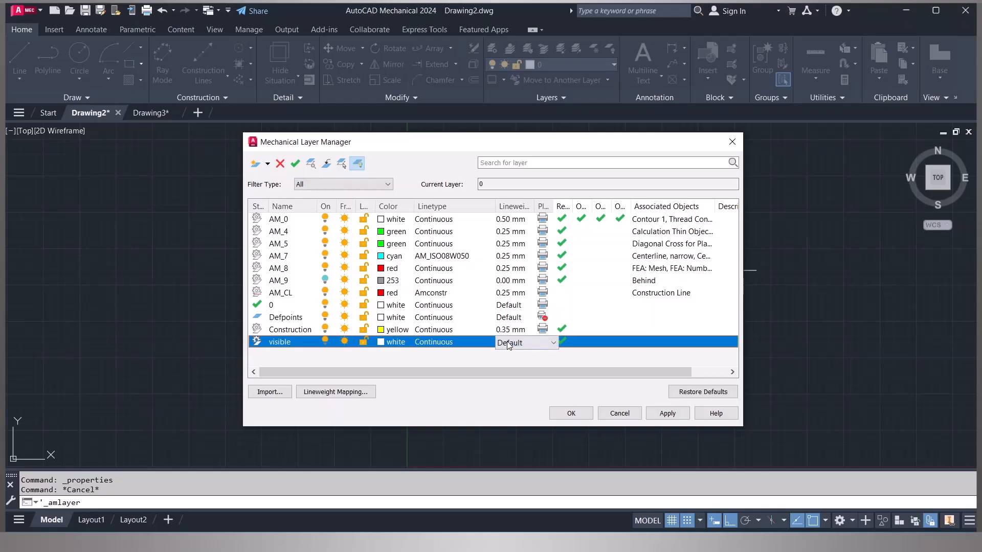
{"action": "left_click", "coordinate": [526, 346]}
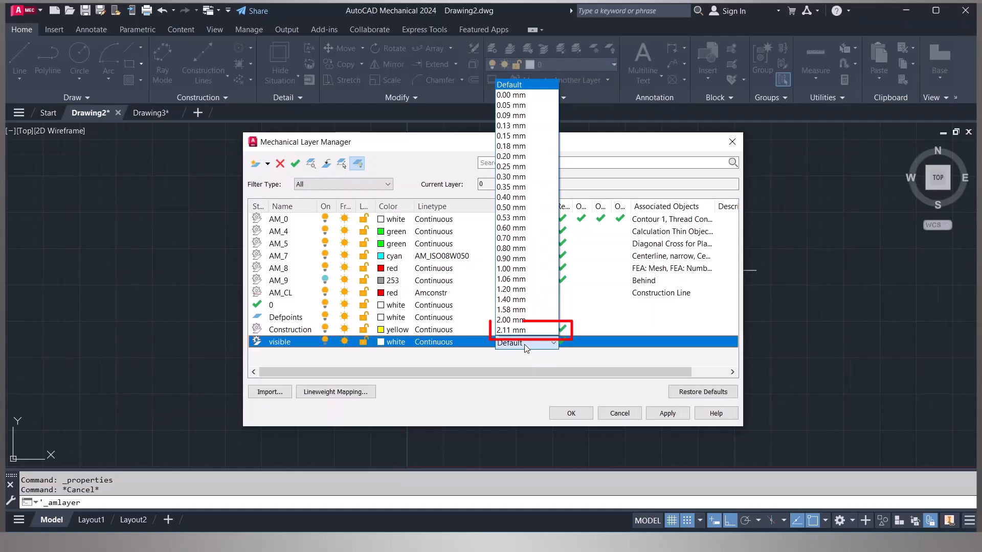
{"action": "left_click", "coordinate": [511, 188]}
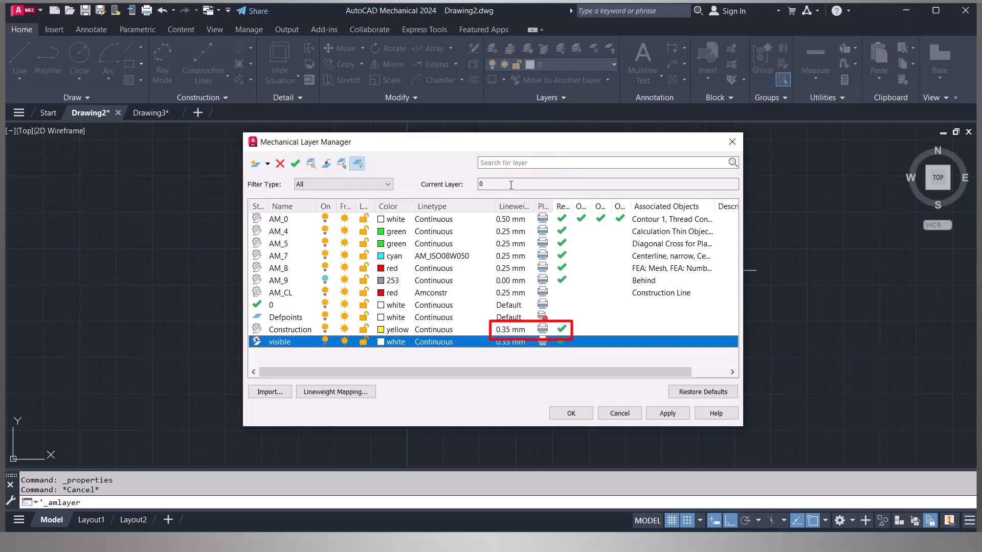
Step: Set the Construction layer's lineweight to Default and accept the layer changes
{"action": "left_click", "coordinate": [510, 331]}
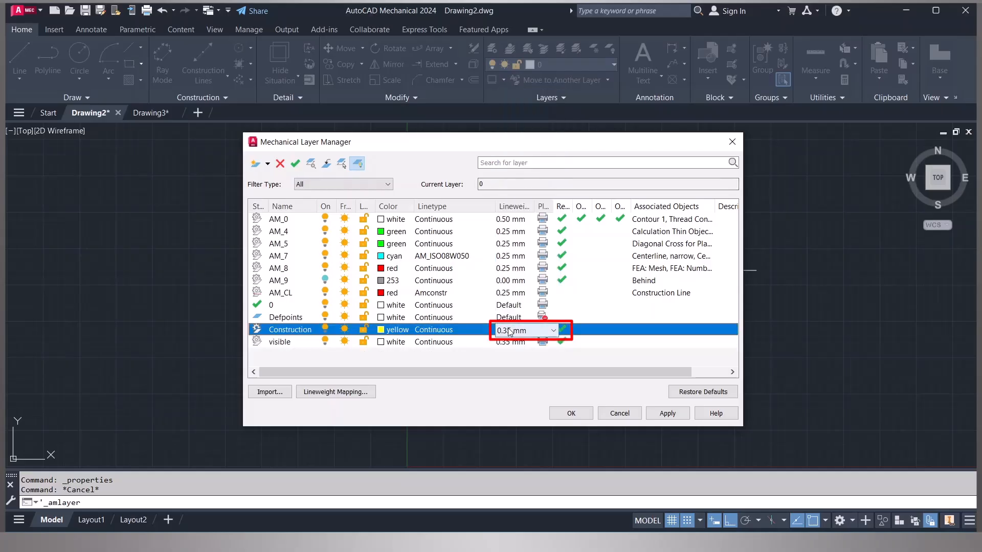
{"action": "left_click", "coordinate": [510, 332]}
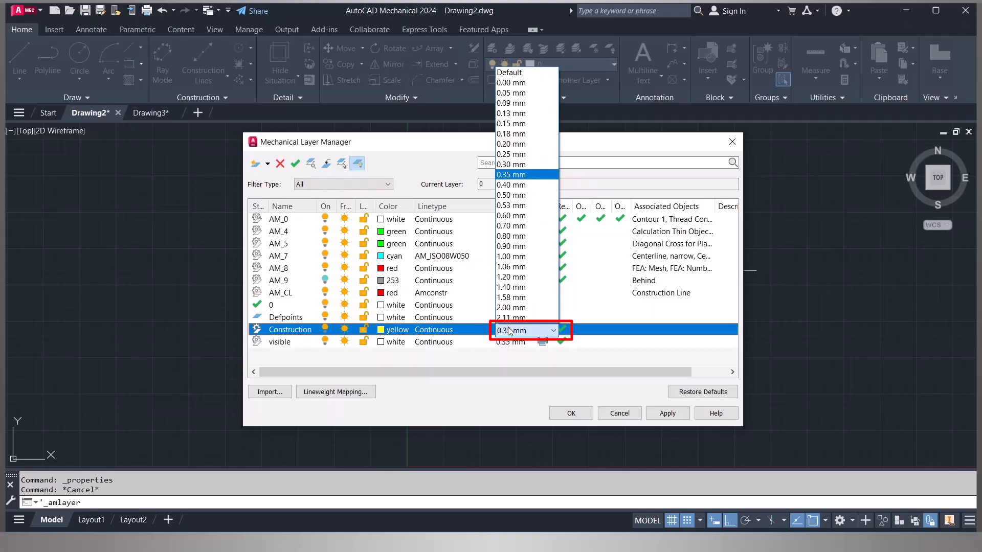
{"action": "left_click", "coordinate": [521, 76]}
{"action": "left_click", "coordinate": [580, 413]}
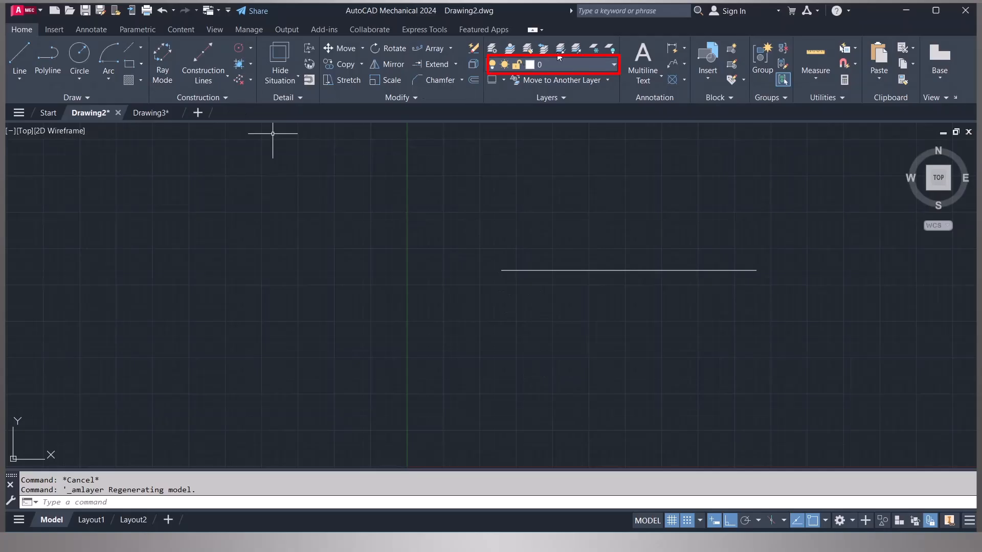
Step: Make the visible layer the current drawing layer
{"action": "left_click", "coordinate": [572, 65]}
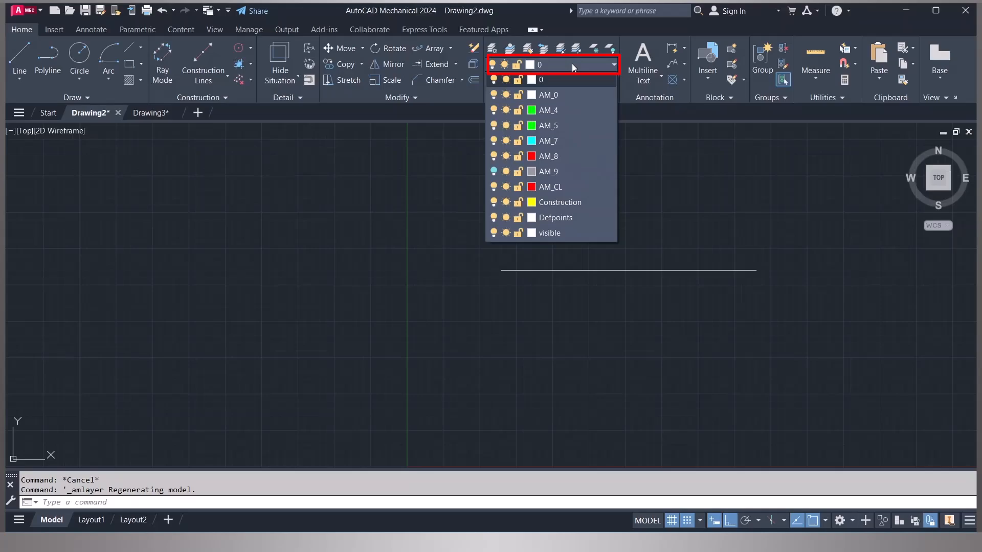
{"action": "left_click", "coordinate": [573, 68]}
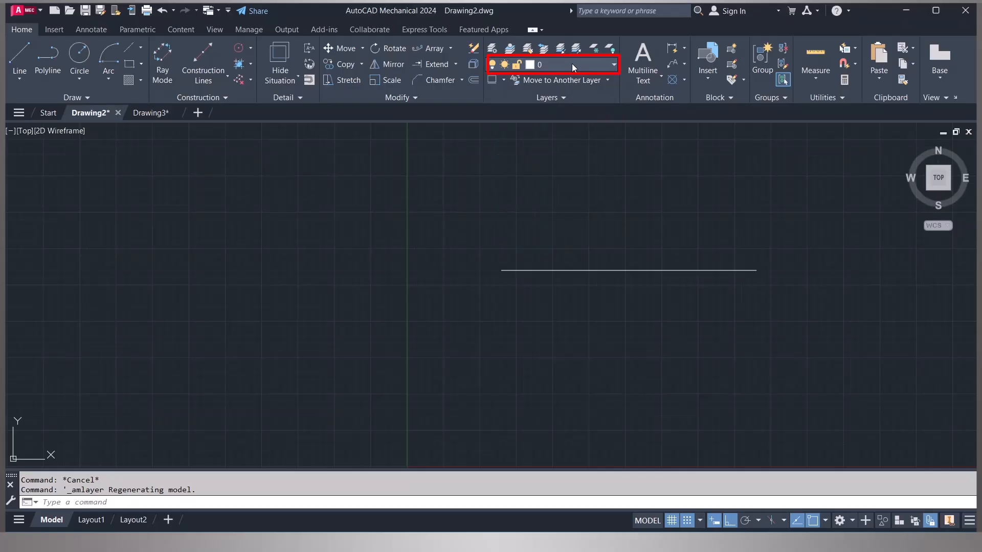
{"action": "left_click", "coordinate": [573, 68]}
{"action": "left_click", "coordinate": [571, 64]}
{"action": "left_click", "coordinate": [571, 64]}
{"action": "left_click", "coordinate": [572, 63]}
{"action": "left_click", "coordinate": [571, 63]}
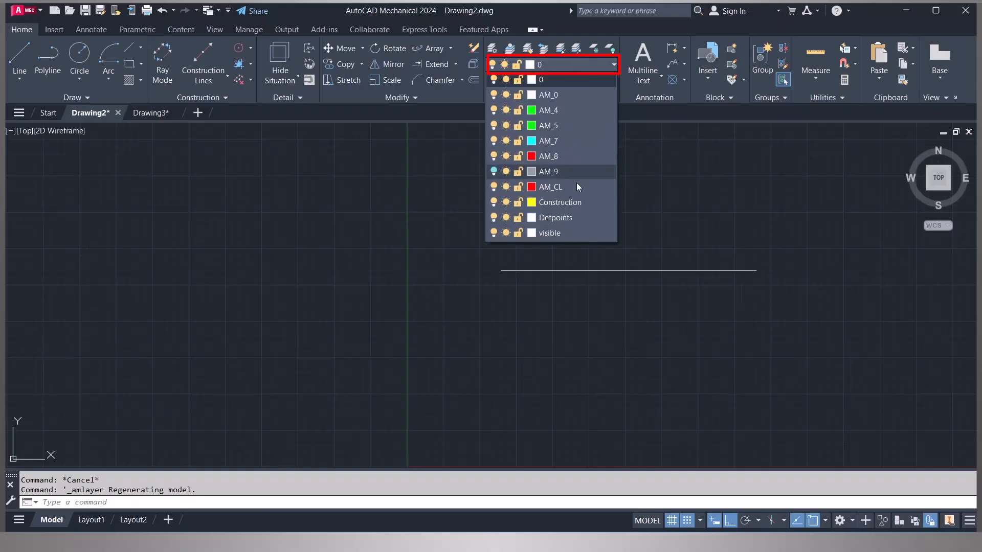
{"action": "left_click", "coordinate": [573, 233]}
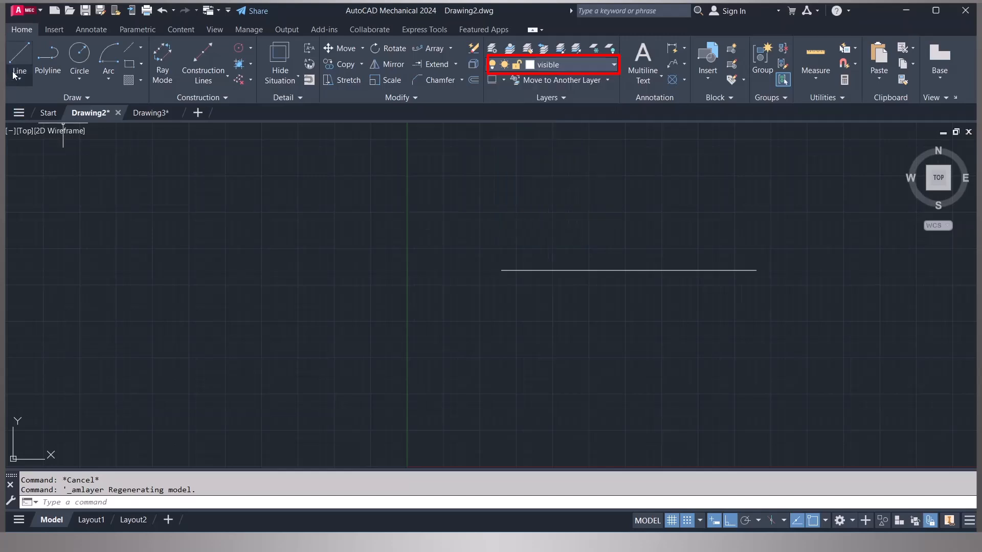
Step: Draw three connected lines on the visible layer: up from the existing line's start, about 160 units across, and down past that line
{"action": "left_click", "coordinate": [20, 56]}
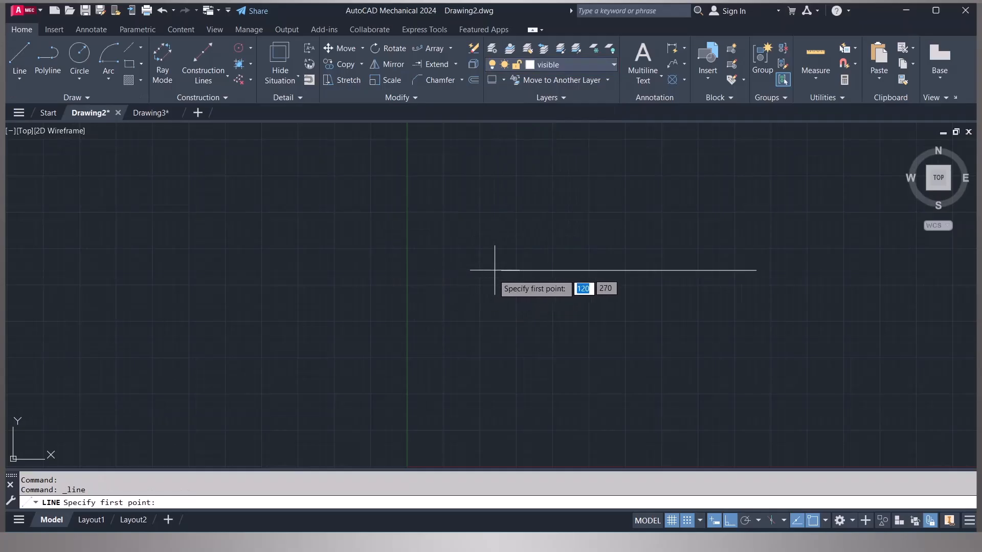
{"action": "left_click", "coordinate": [501, 270]}
{"action": "left_click", "coordinate": [501, 190]}
{"action": "left_click", "coordinate": [618, 190]}
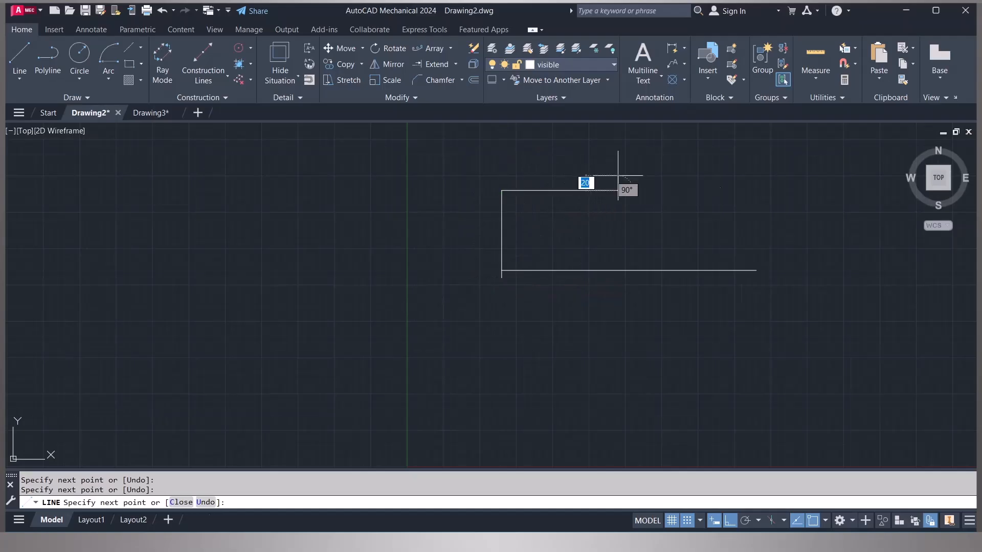
{"action": "left_click", "coordinate": [618, 350]}
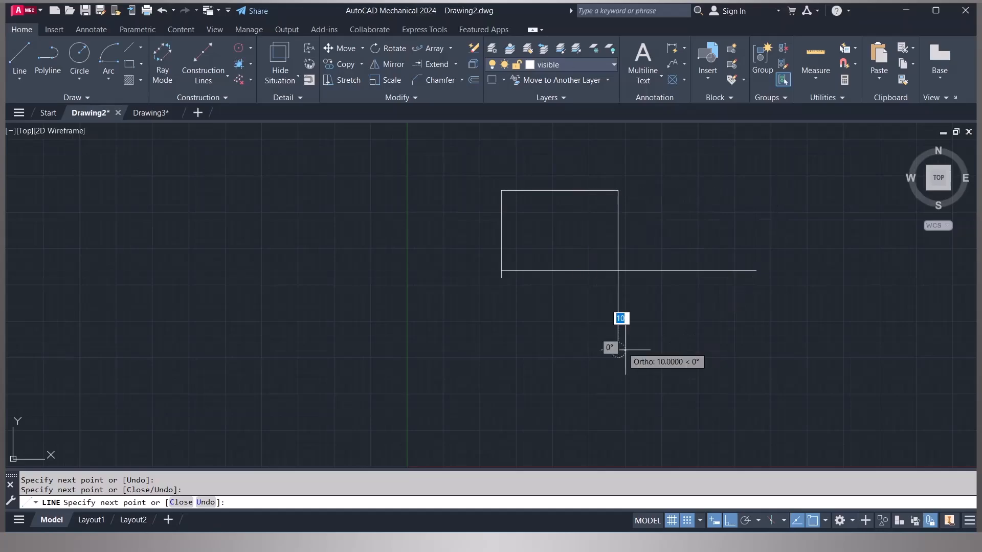
{"action": "key", "text": "Escape"}
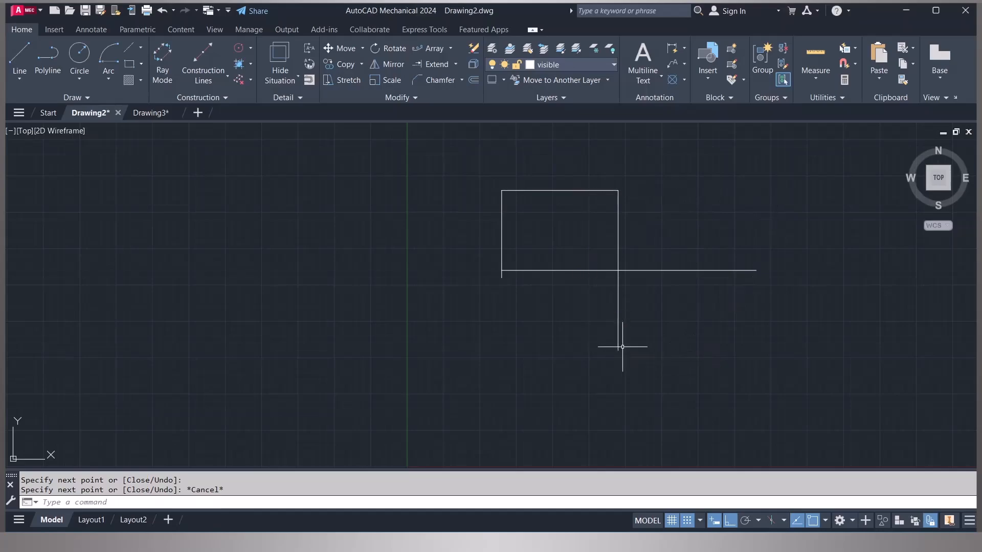
Step: Inspect the properties of the upper horizontal line, including its layer and lineweight, and clear the selection
{"action": "left_click", "coordinate": [587, 190]}
{"action": "right_click", "coordinate": [587, 189]}
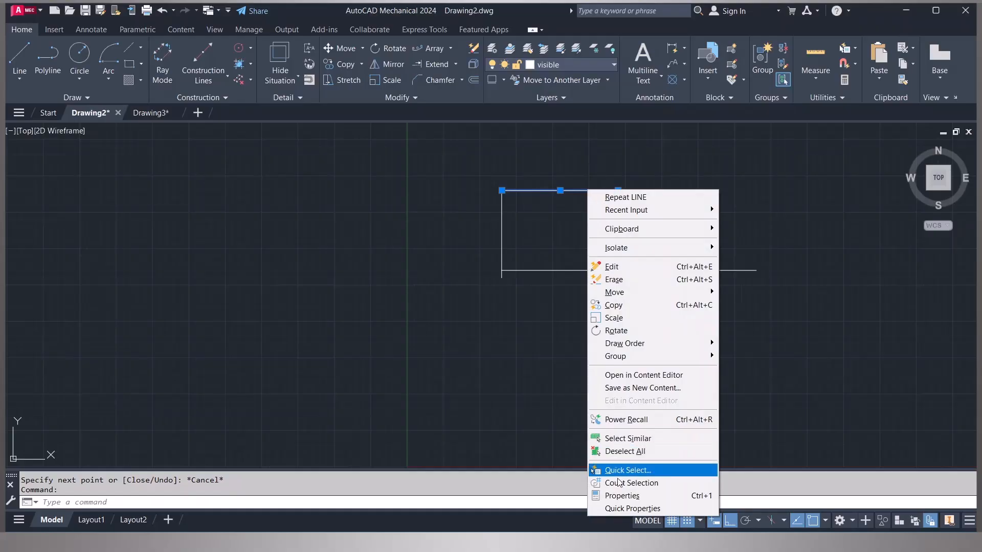
{"action": "left_click", "coordinate": [623, 497]}
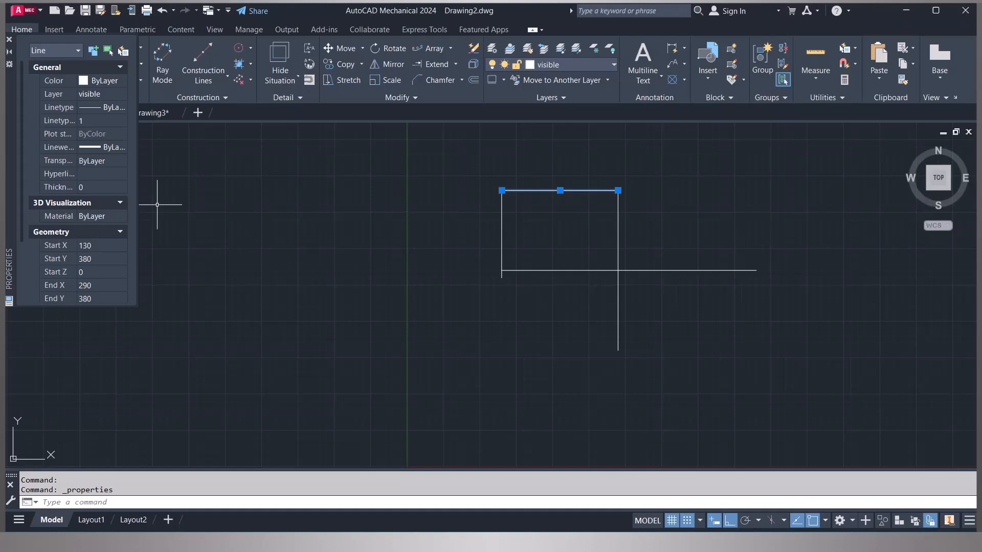
{"action": "key", "text": "Escape"}
{"action": "key", "text": "Escape"}
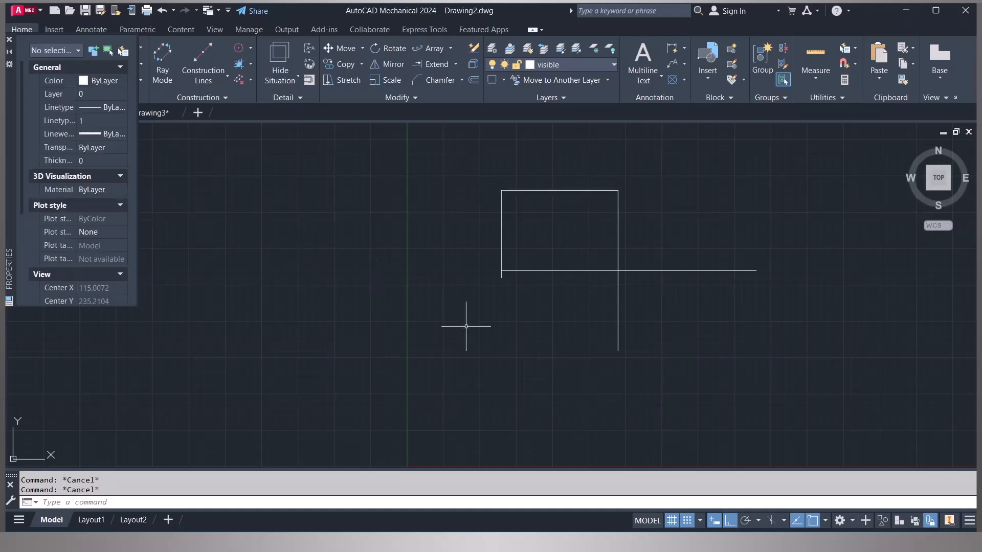
Step: Change the long lower horizontal line's layer to Construction in its properties and clear the selection
{"action": "left_click", "coordinate": [601, 271]}
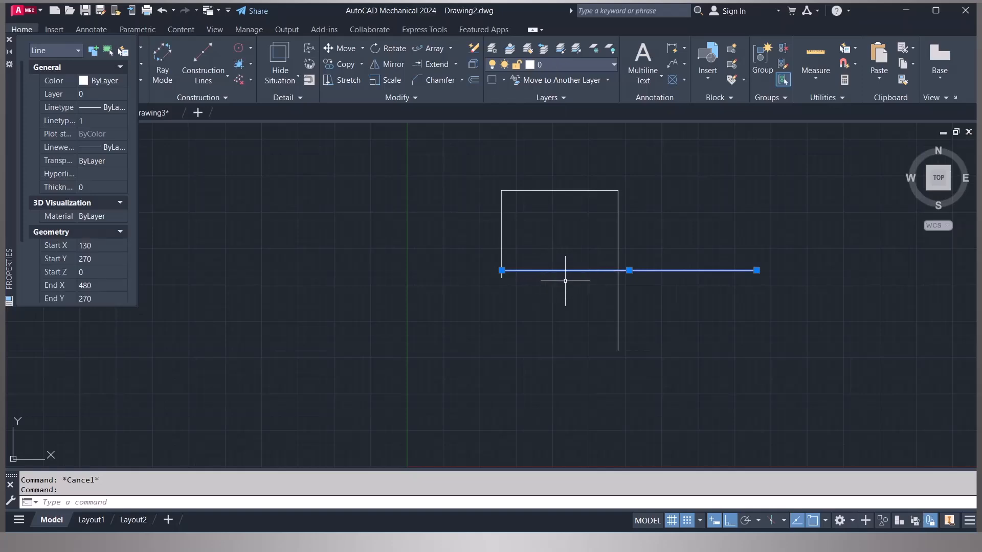
{"action": "right_click", "coordinate": [576, 270]}
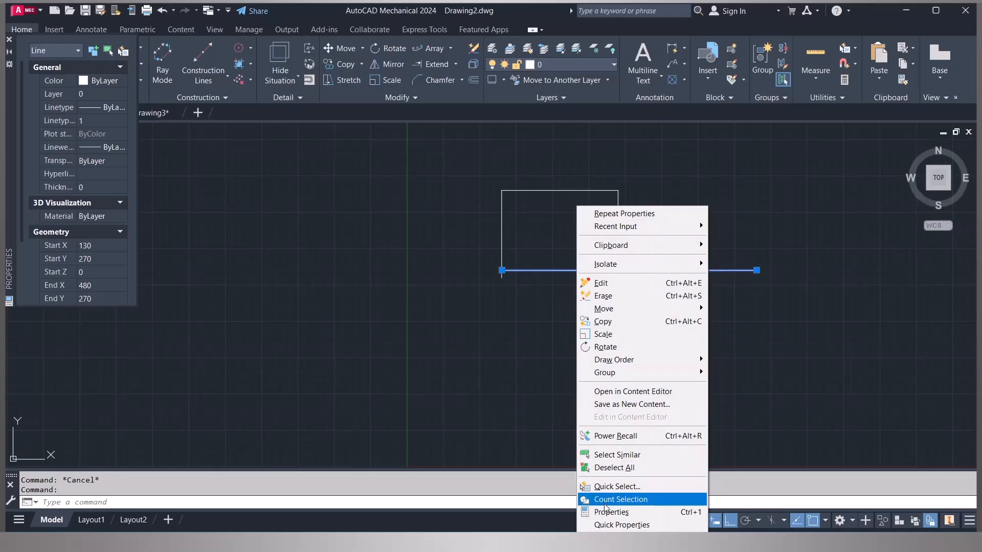
{"action": "left_click", "coordinate": [607, 513]}
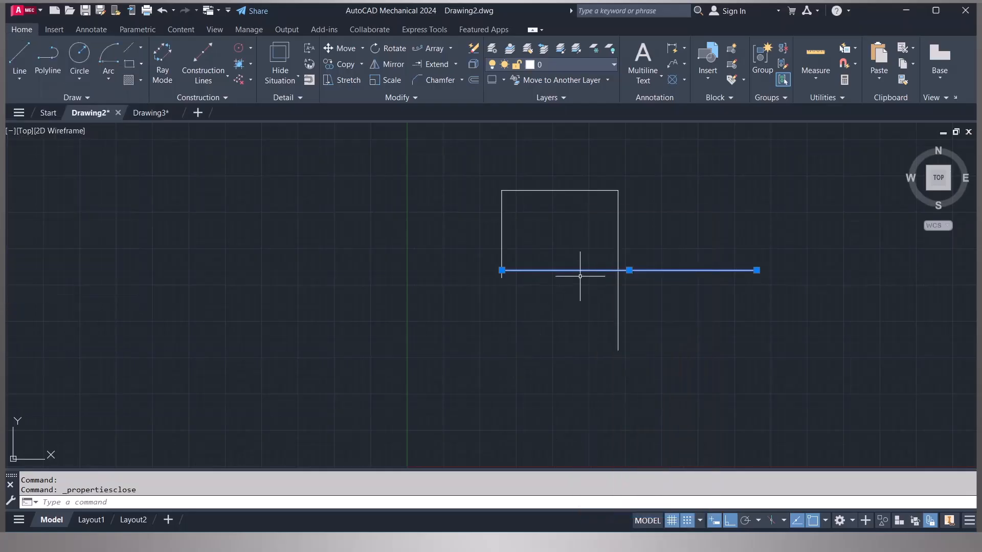
{"action": "right_click", "coordinate": [582, 271]}
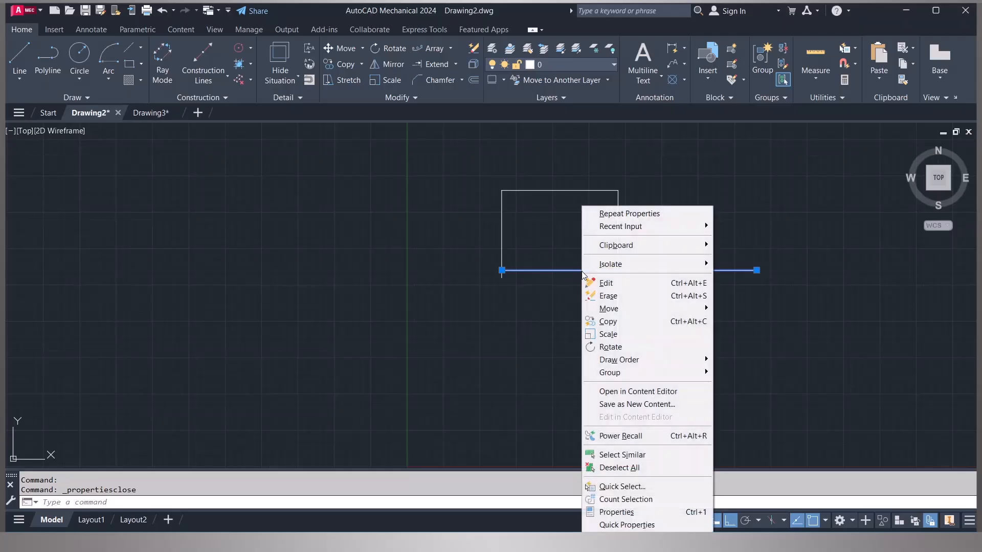
{"action": "left_click", "coordinate": [634, 512]}
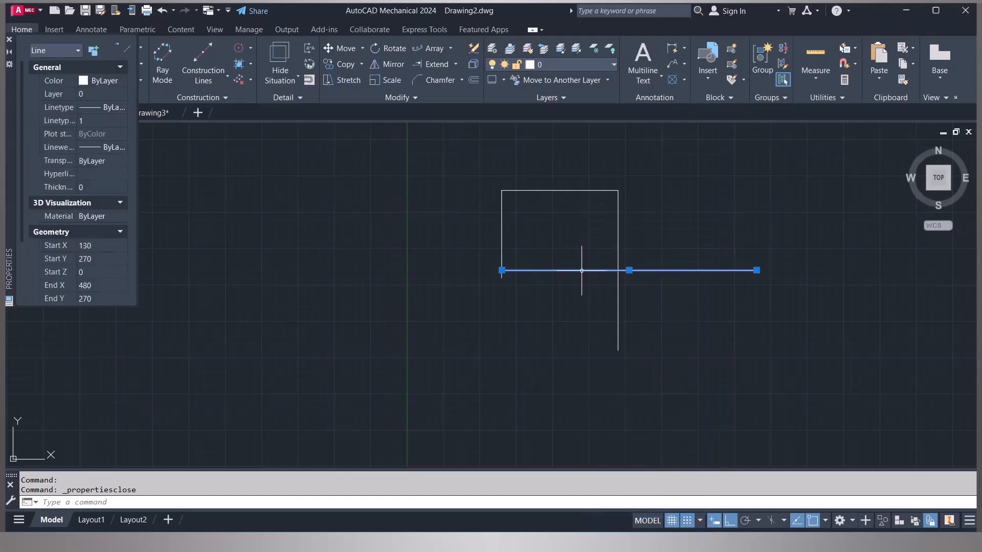
{"action": "left_click", "coordinate": [99, 97]}
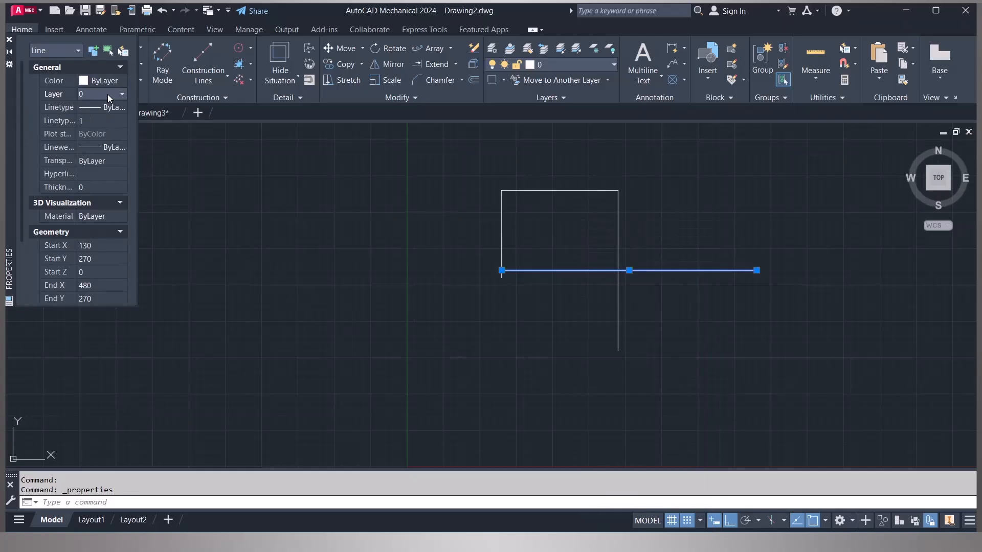
{"action": "left_click", "coordinate": [107, 94]}
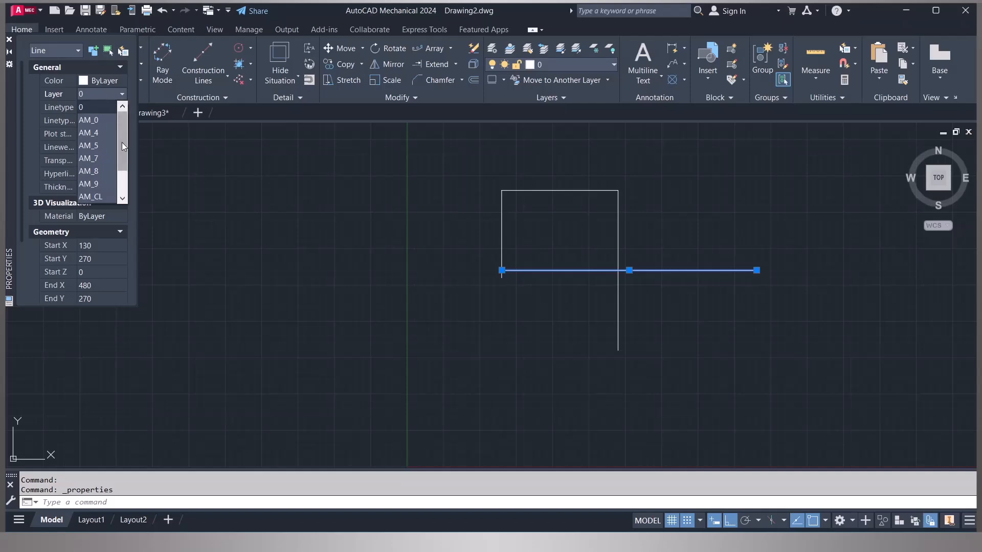
{"action": "left_click_drag", "start_coordinate": [120, 146], "coordinate": [118, 178]}
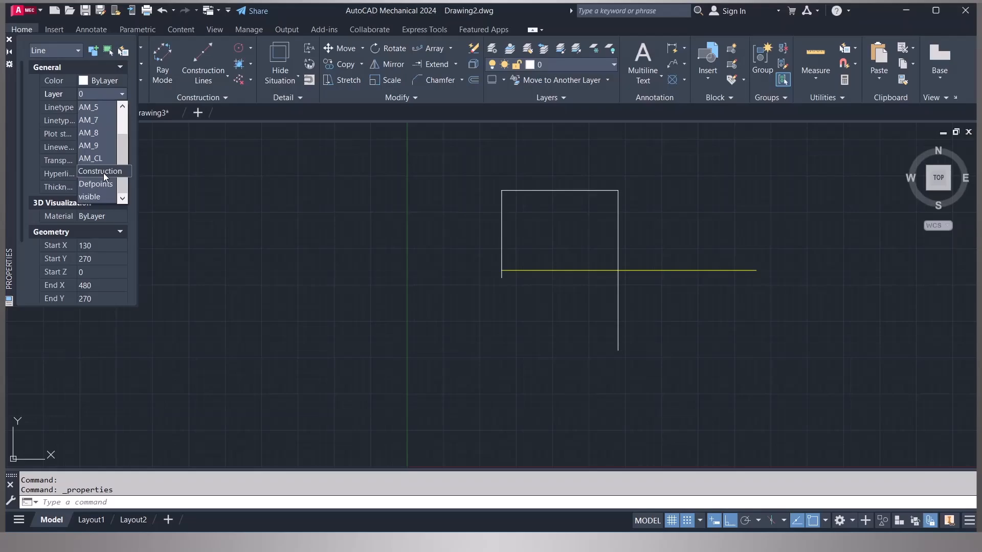
{"action": "left_click", "coordinate": [104, 172]}
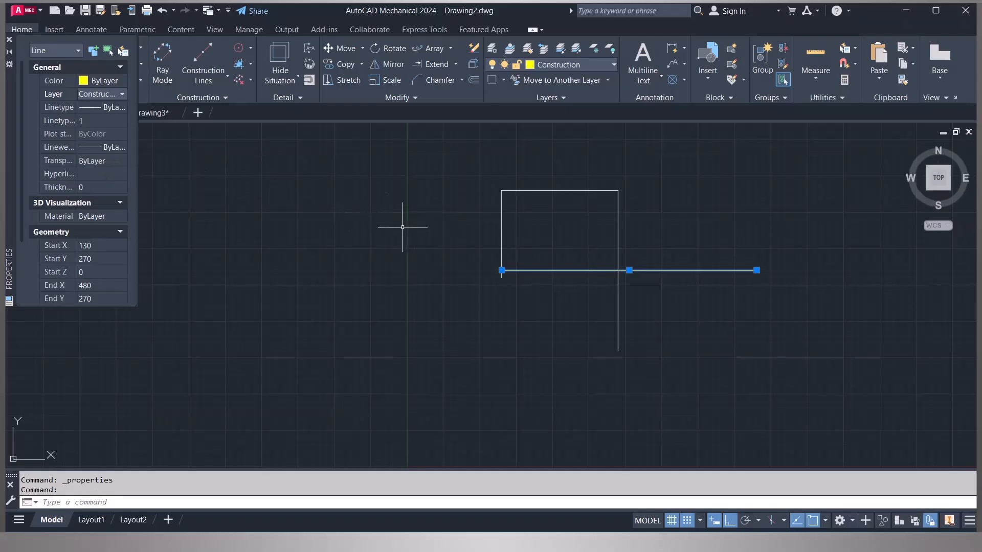
{"action": "key", "text": "Escape"}
{"action": "key", "text": "Escape"}
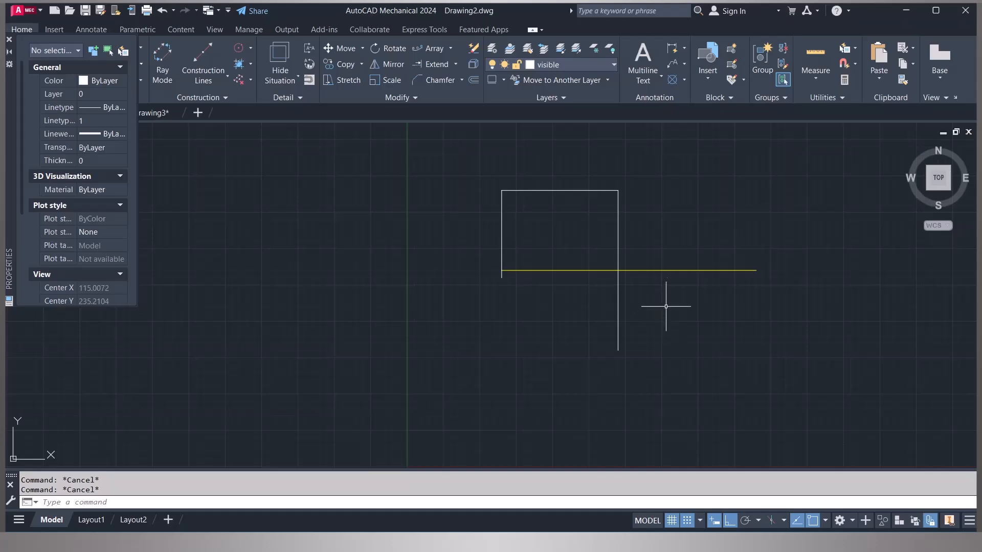
Step: Add the LineWeight toggle to the status bar and turn on lineweight display in the drawing
{"action": "left_click", "coordinate": [969, 522]}
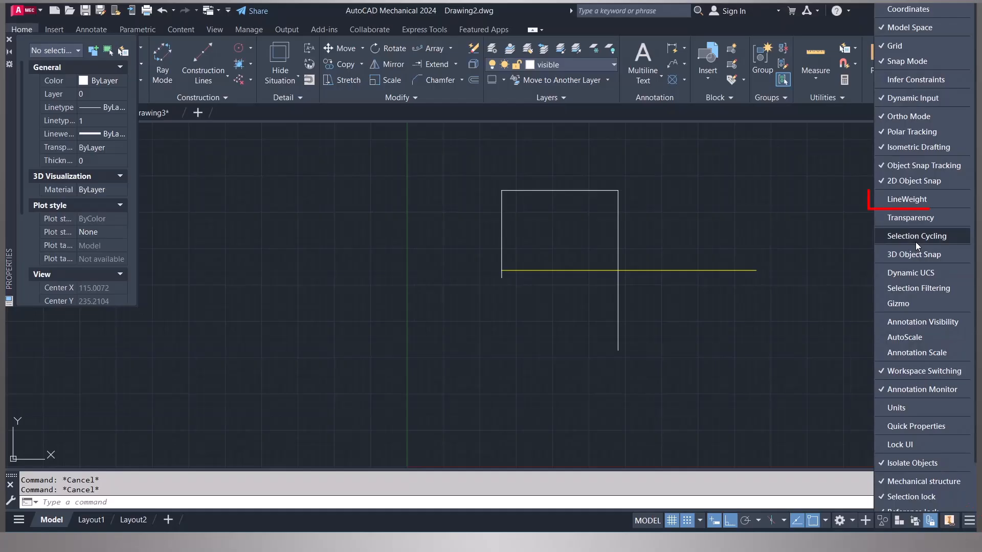
{"action": "left_click", "coordinate": [916, 200]}
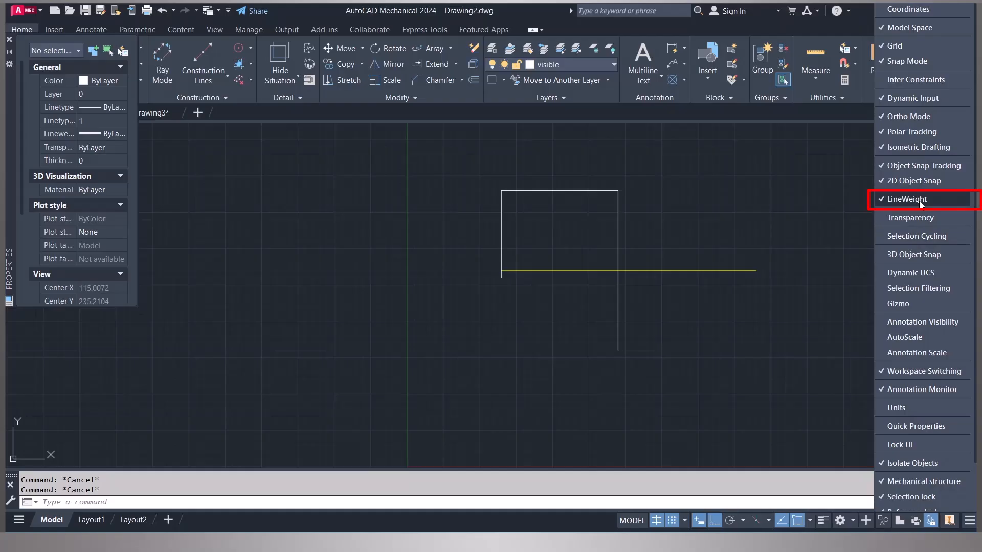
{"action": "left_click", "coordinate": [580, 528]}
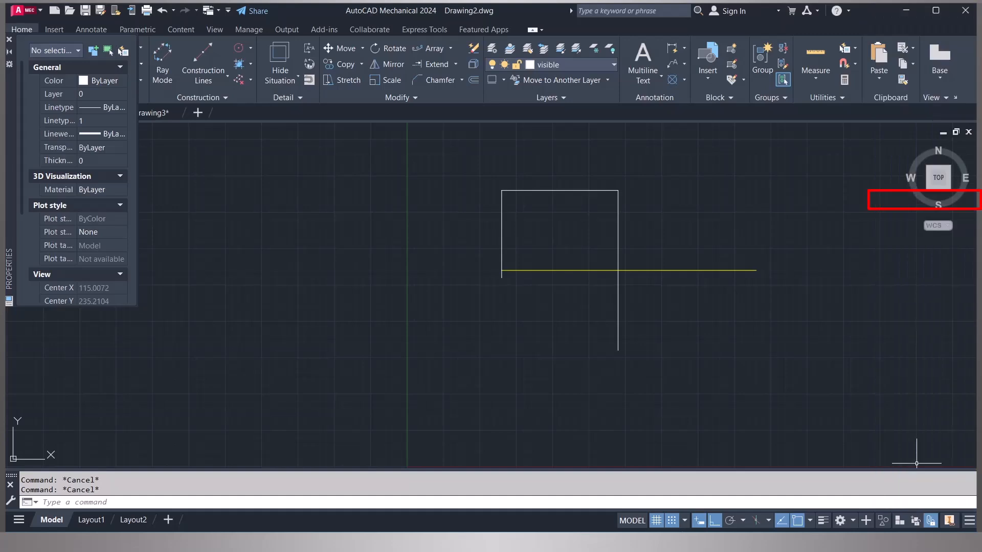
{"action": "left_click", "coordinate": [825, 521]}
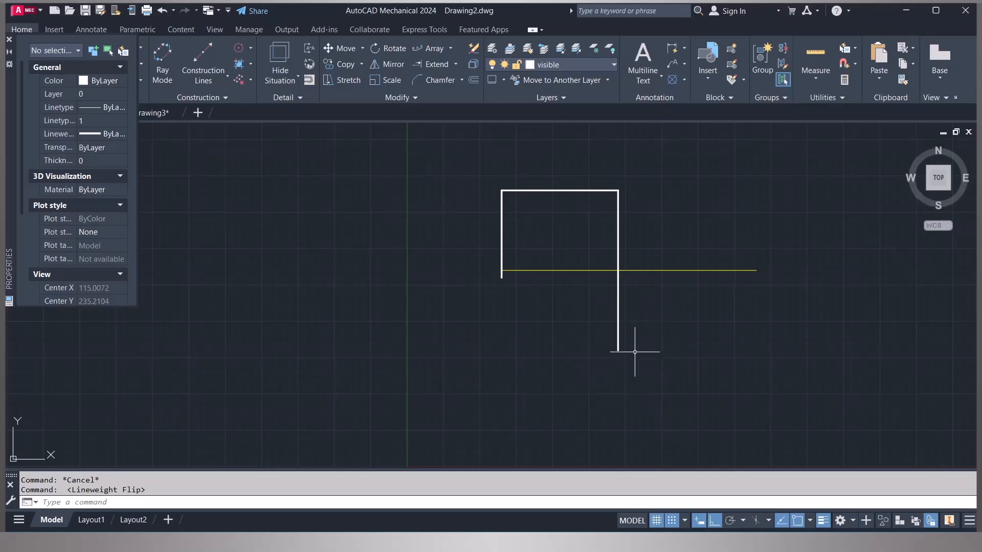
Step: Inspect the properties of the yellow construction line and clear the selection
{"action": "left_click", "coordinate": [683, 271]}
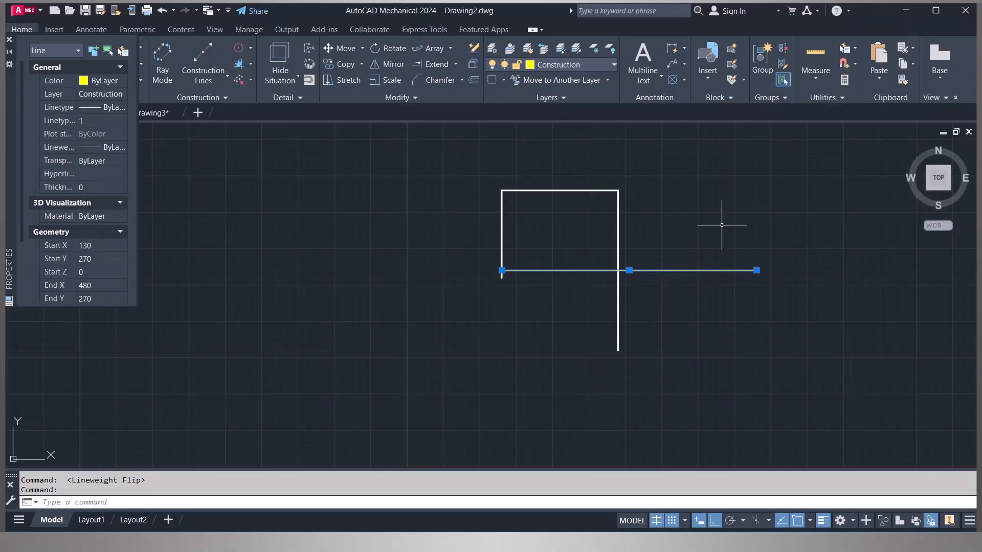
{"action": "key", "text": "Escape"}
{"action": "key", "text": "Escape"}
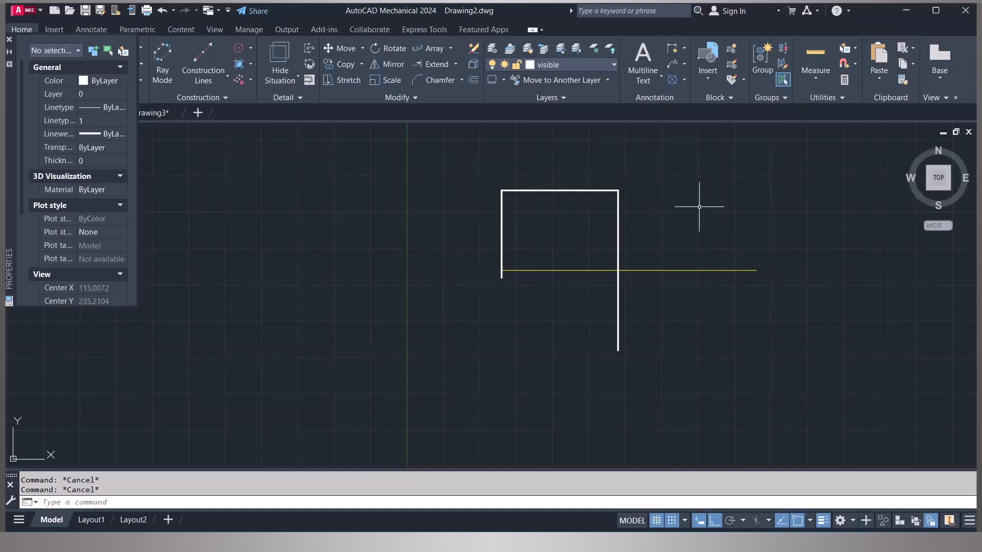
Step: Turn off the Construction layer in the Mechanical Layer Manager and accept the change
{"action": "left_click", "coordinate": [492, 50]}
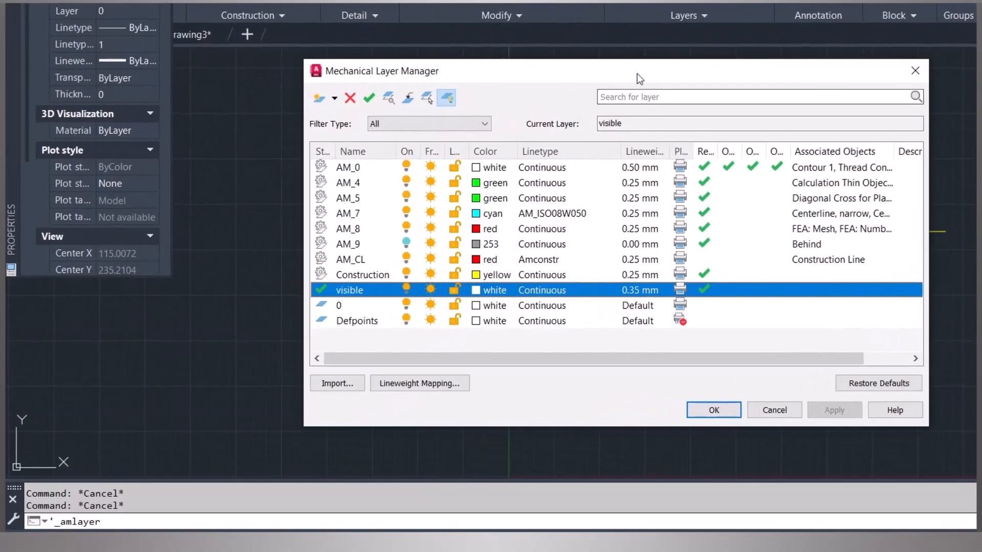
{"action": "left_click_drag", "start_coordinate": [638, 79], "coordinate": [328, 75]}
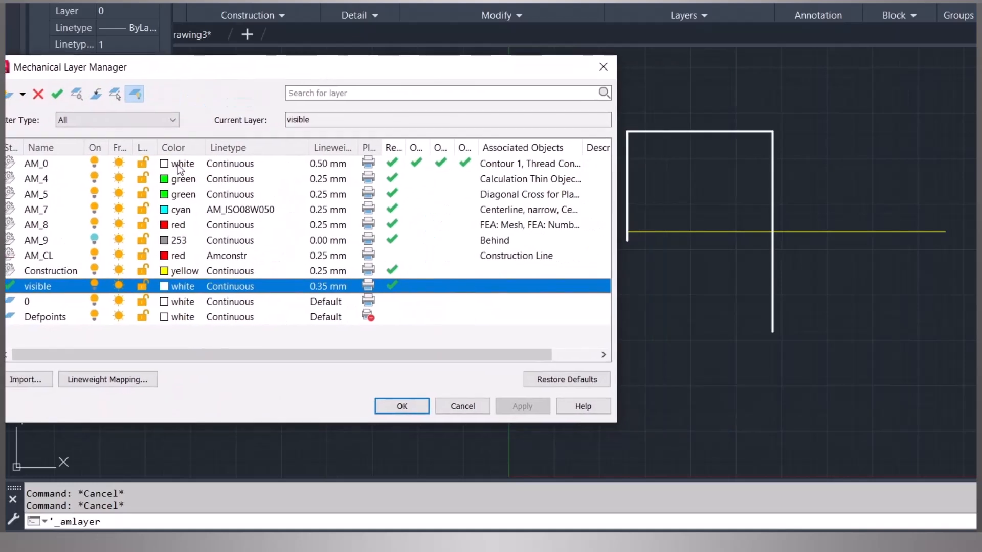
{"action": "left_click", "coordinate": [94, 271]}
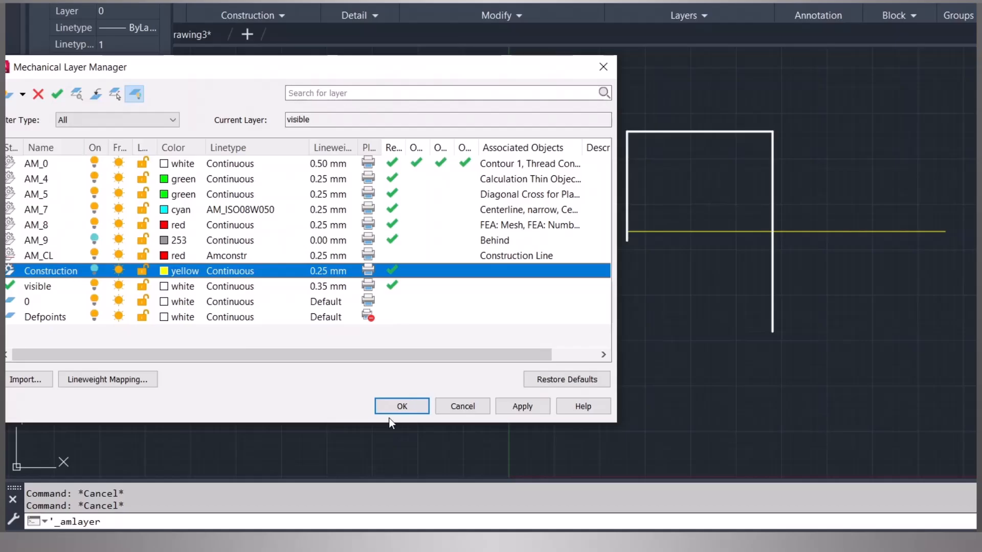
{"action": "left_click", "coordinate": [408, 406]}
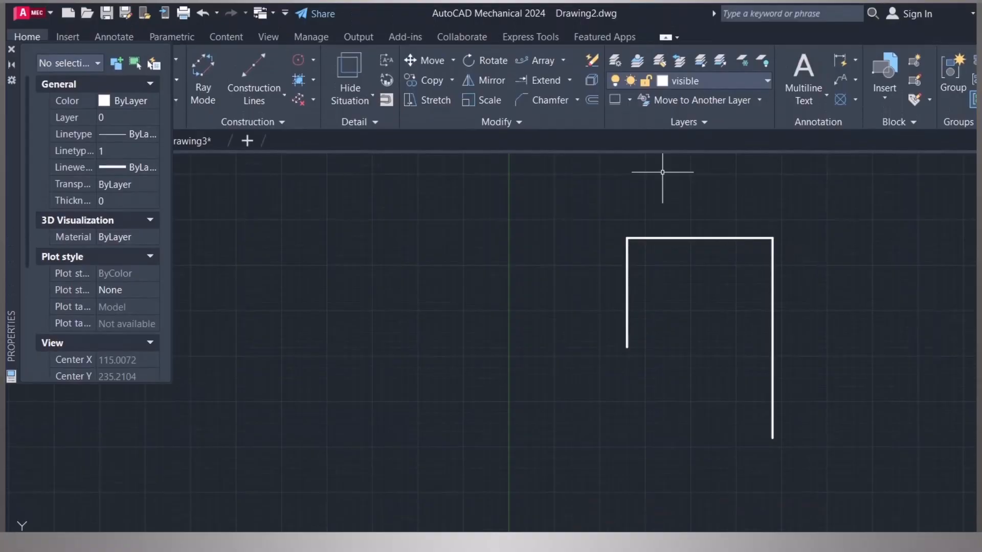
Step: Turn the Construction layer back on from the layer list
{"action": "left_click", "coordinate": [617, 78]}
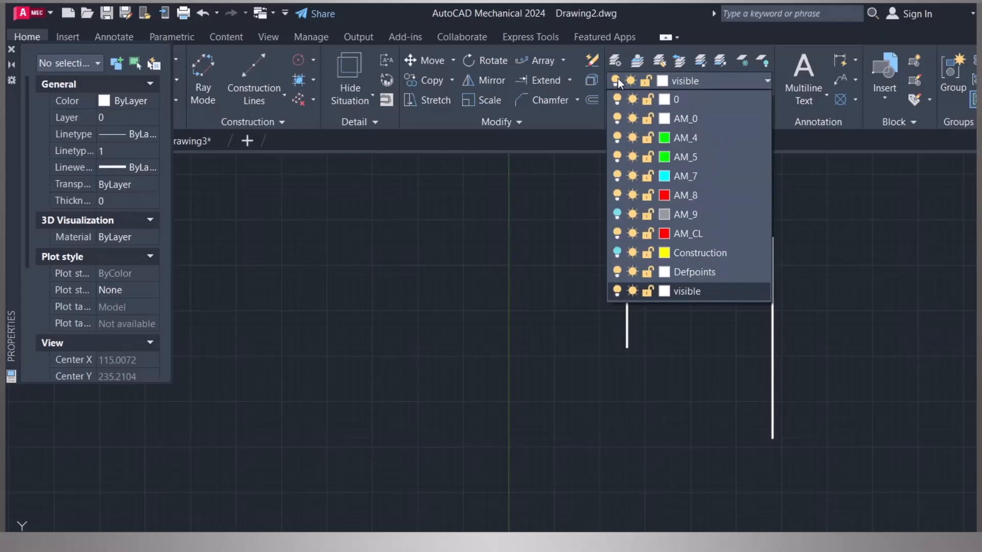
{"action": "left_click", "coordinate": [618, 80]}
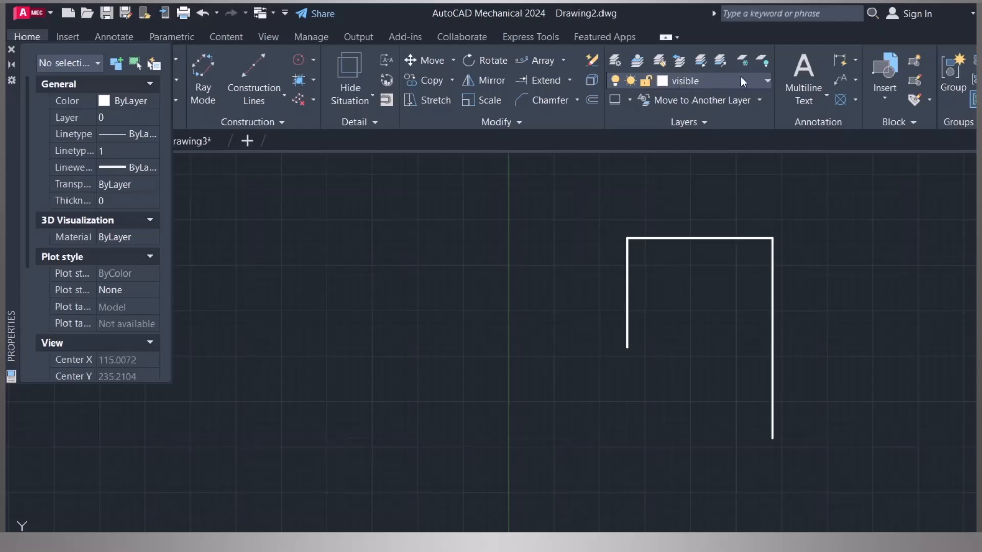
{"action": "left_click", "coordinate": [705, 81]}
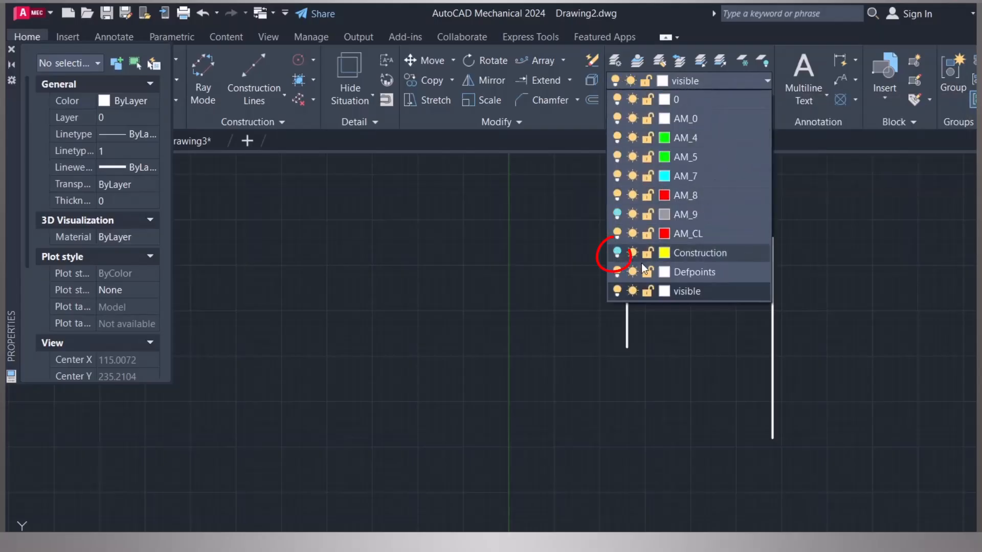
{"action": "left_click", "coordinate": [617, 252]}
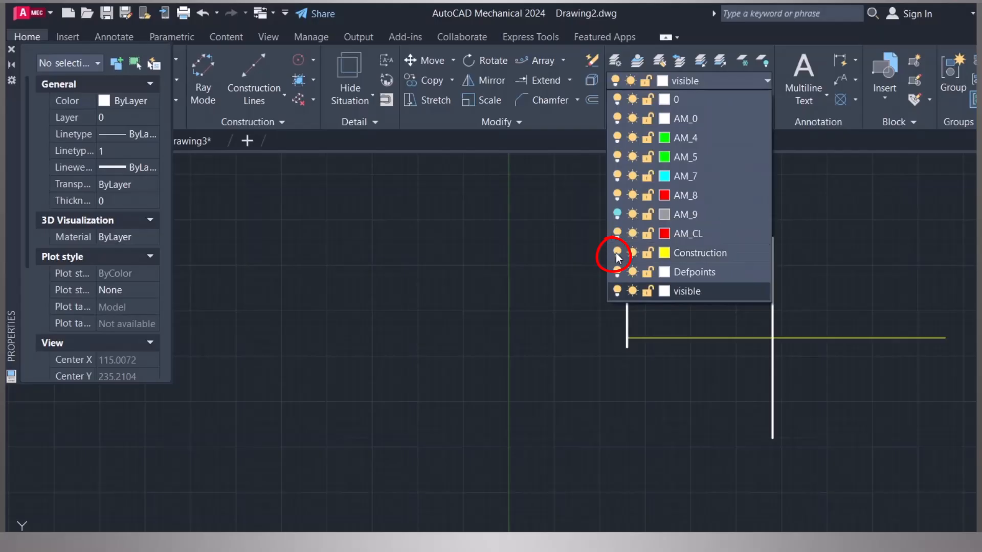
{"action": "left_click", "coordinate": [515, 291]}
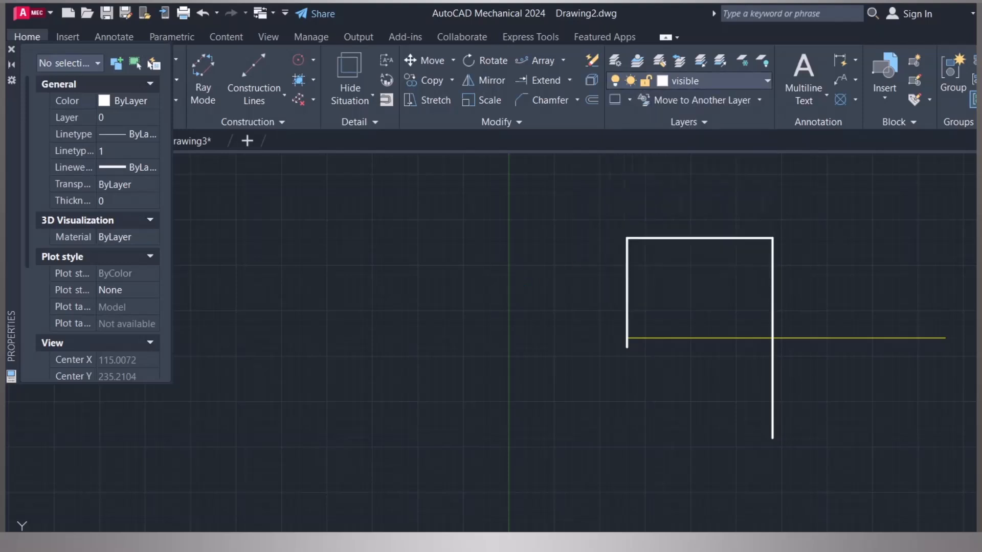
{"action": "left_click", "coordinate": [713, 81]}
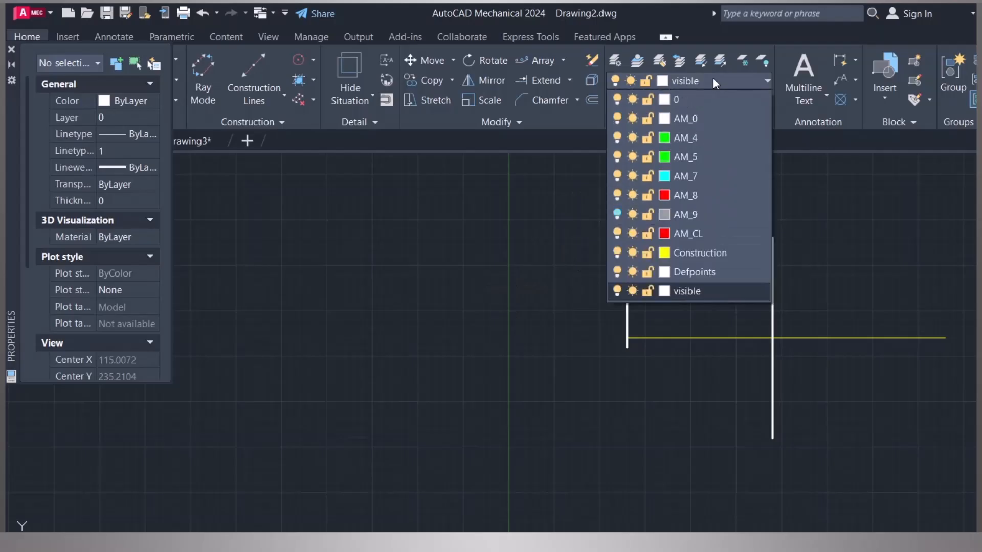
{"action": "left_click", "coordinate": [713, 81]}
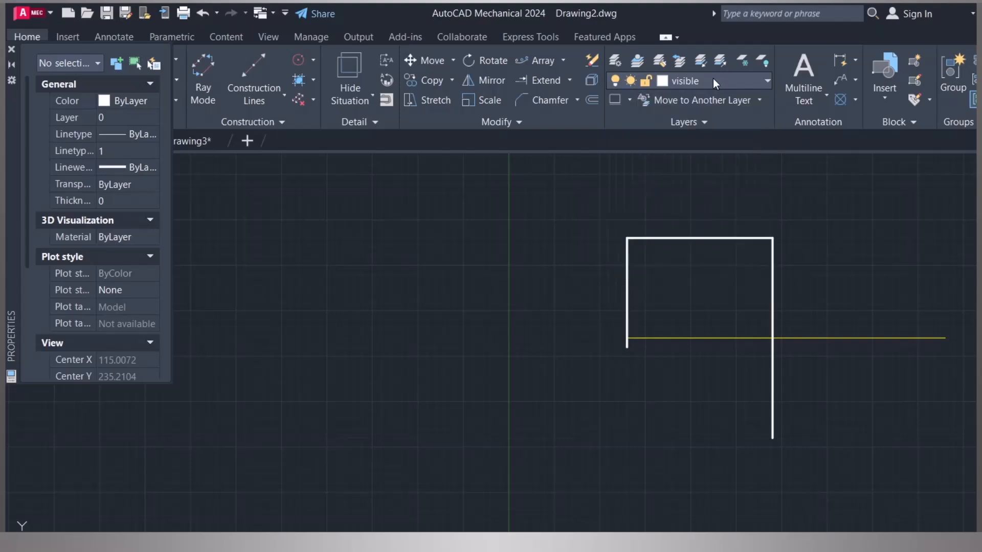